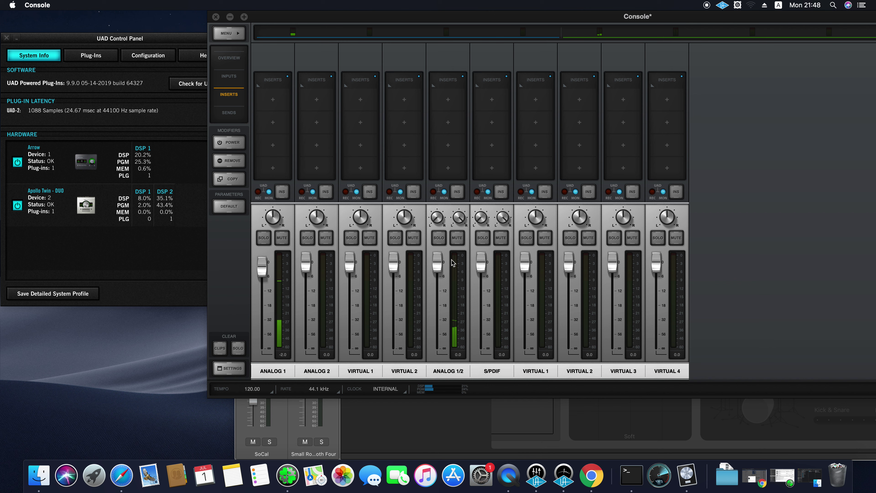
# Step: Lower the ANALOG 1/2 fader to -6.4 and load the Neve 1073 from Preamp & Channel Strip into its first insert slot
pyautogui.moveTo(442, 270)
pyautogui.mouseDown()
pyautogui.moveTo(441, 292)
pyautogui.moveTo(440, 280)
pyautogui.mouseUp()
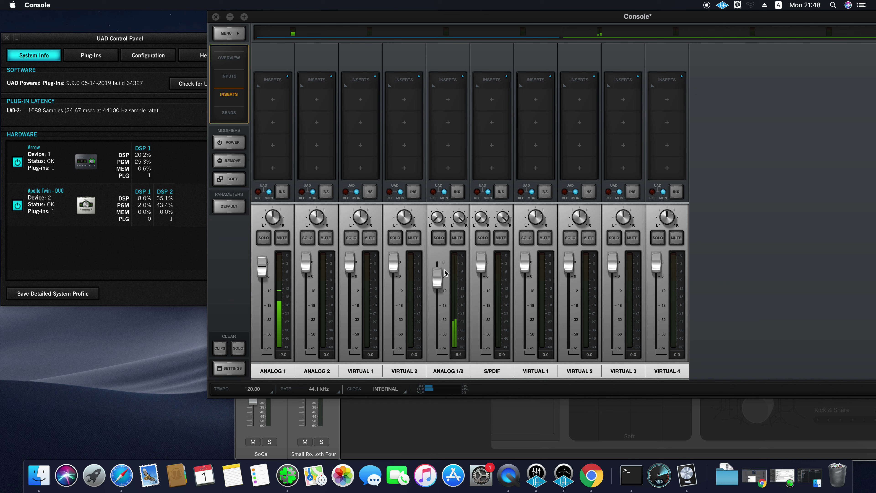
pyautogui.click(448, 98)
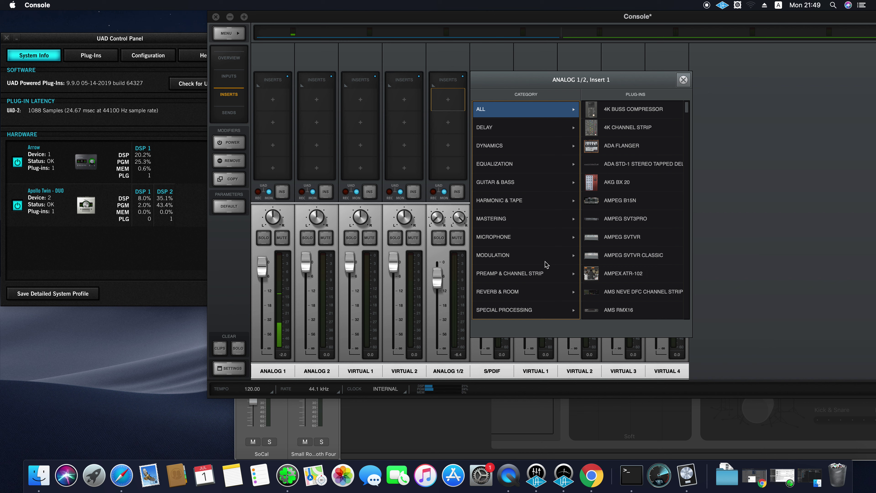
pyautogui.click(543, 164)
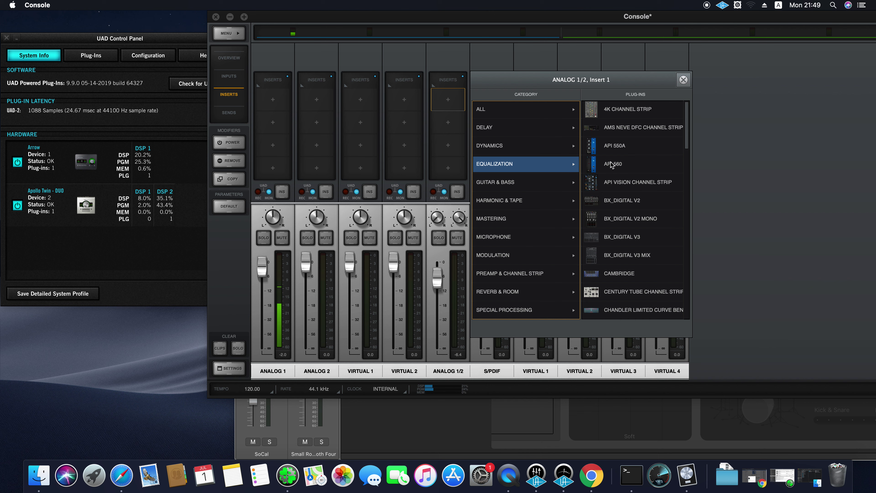
pyautogui.scroll(-5, 613, 166)
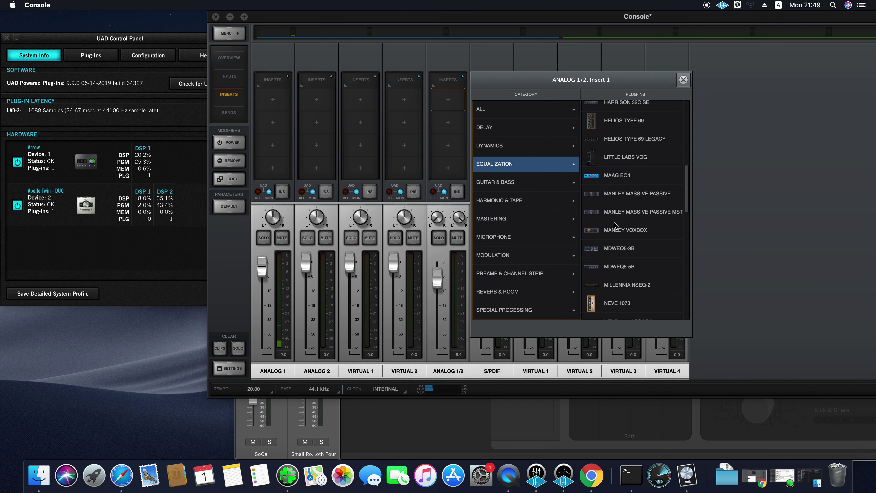
pyautogui.click(538, 210)
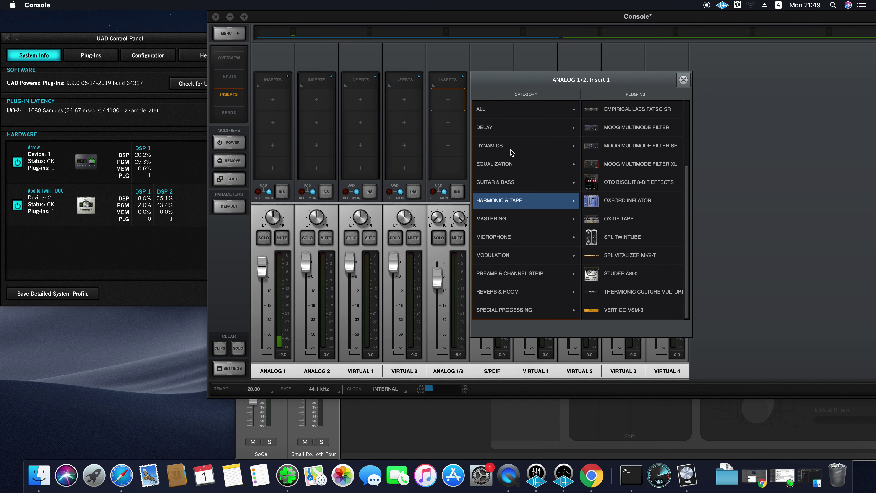
pyautogui.click(500, 258)
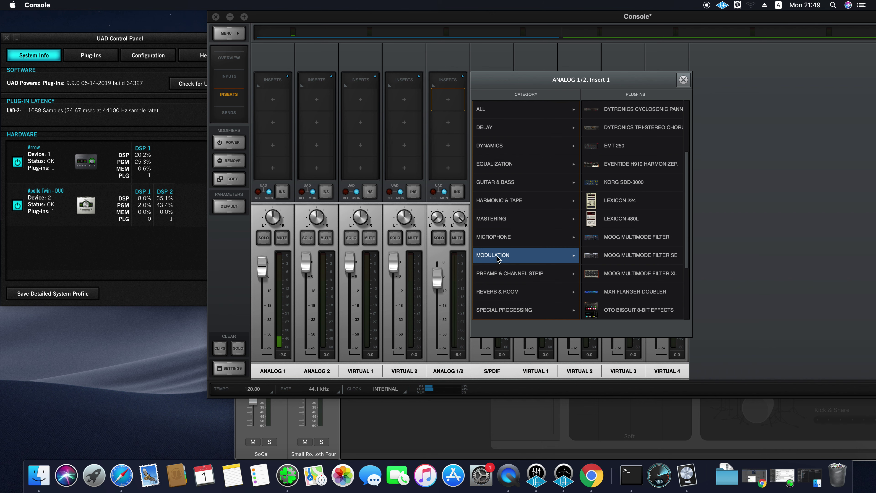
pyautogui.click(517, 275)
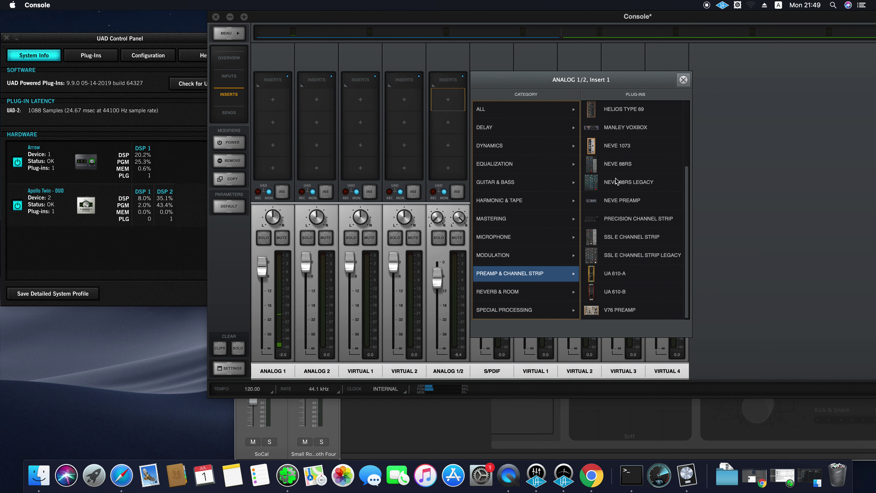
pyautogui.click(628, 148)
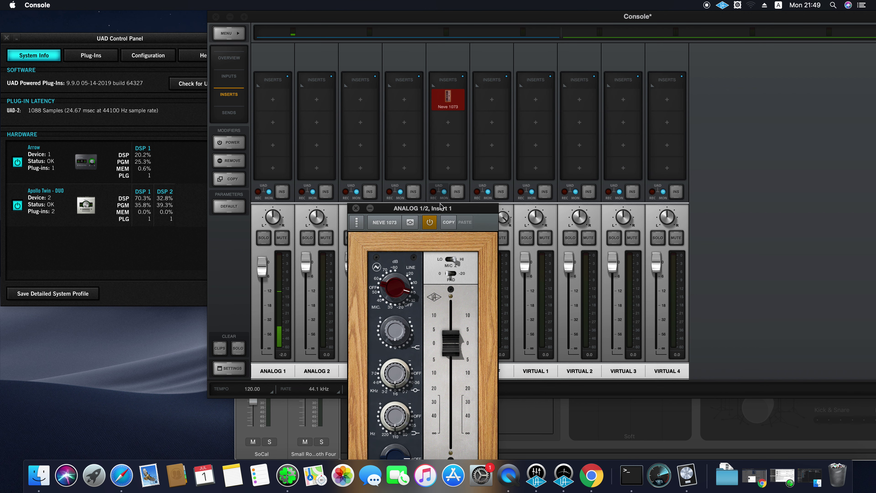
# Step: Move the Neve 1073 window clear of the channel strips and switch the plug-in's power off and back on
pyautogui.moveTo(441, 205); pyautogui.dragTo(577, 73)
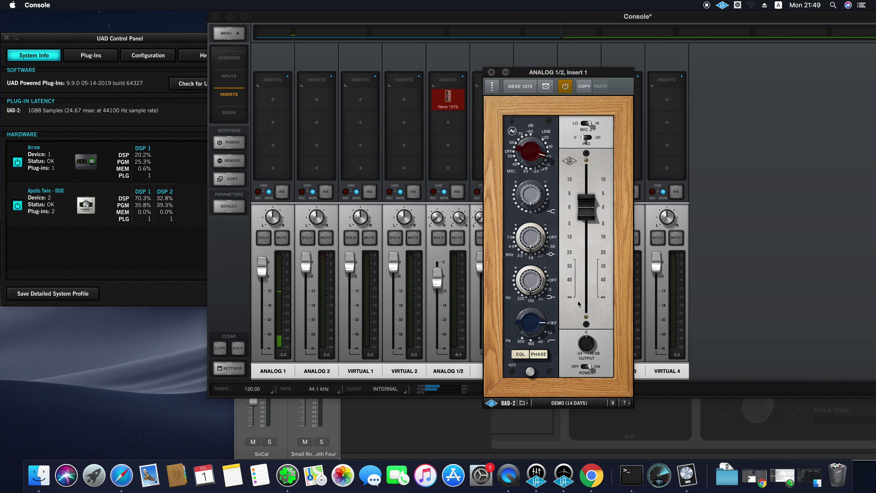
pyautogui.click(566, 87)
pyautogui.moveTo(579, 72); pyautogui.dragTo(657, 82)
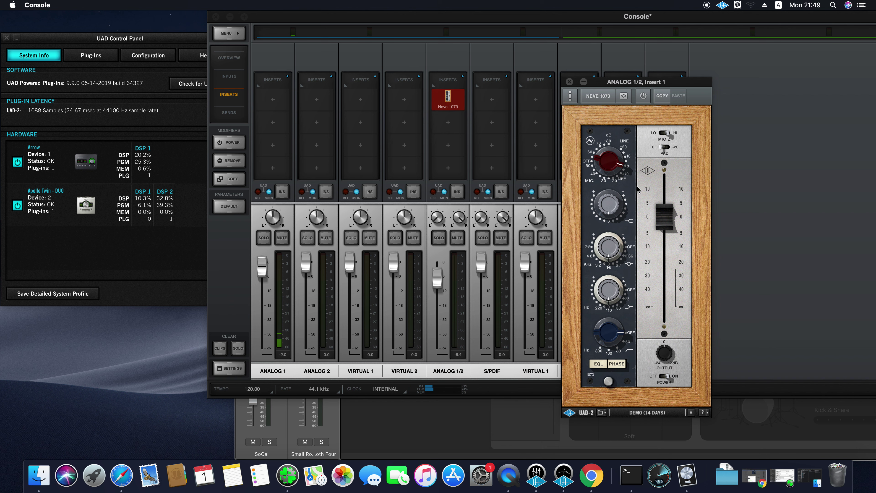
pyautogui.moveTo(620, 168); pyautogui.dragTo(601, 172)
pyautogui.click(643, 97)
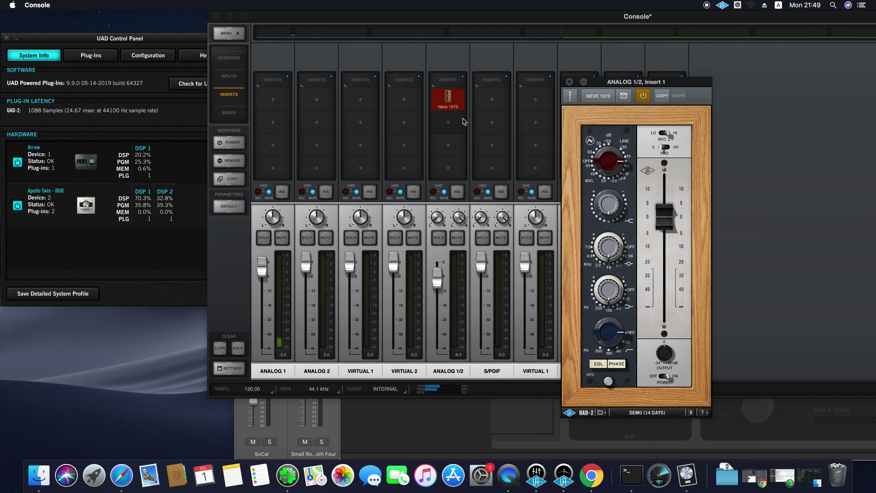
# Step: Load the API Vision Channel Strip from the Dynamics category into the second insert slot of ANALOG 1/2
pyautogui.click(442, 130)
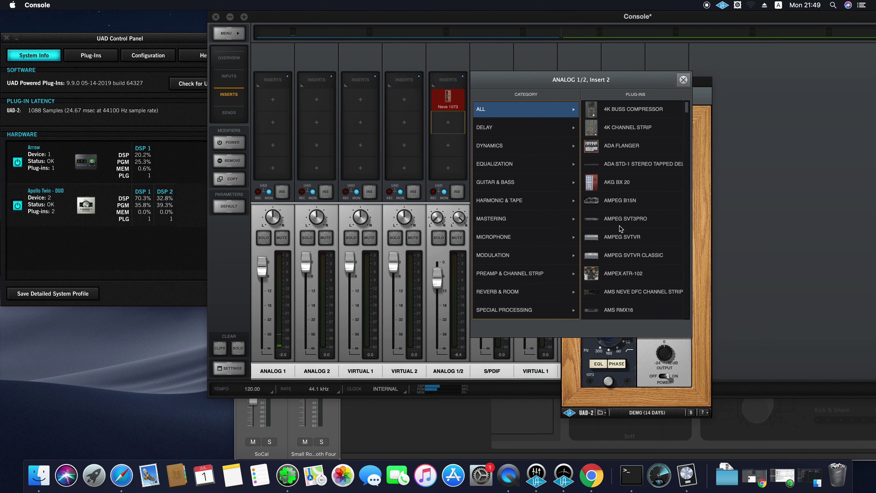
pyautogui.scroll(-2, 620, 229)
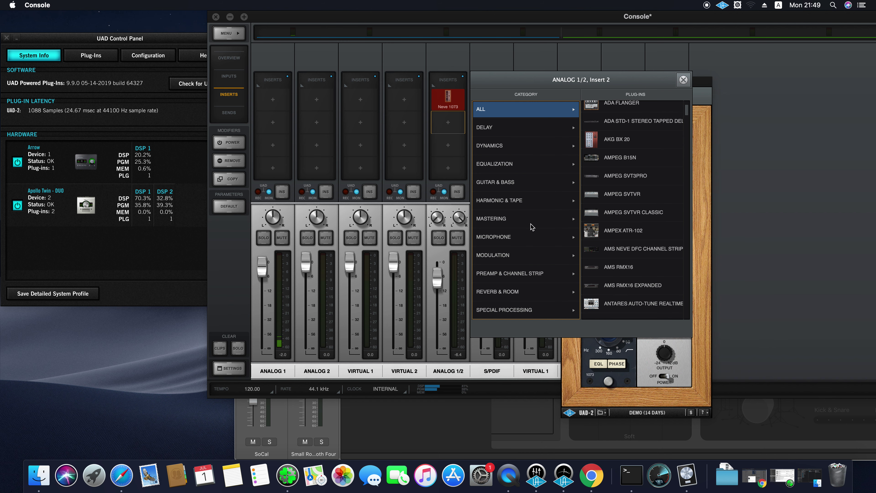
pyautogui.click(537, 259)
pyautogui.click(537, 298)
pyautogui.click(539, 311)
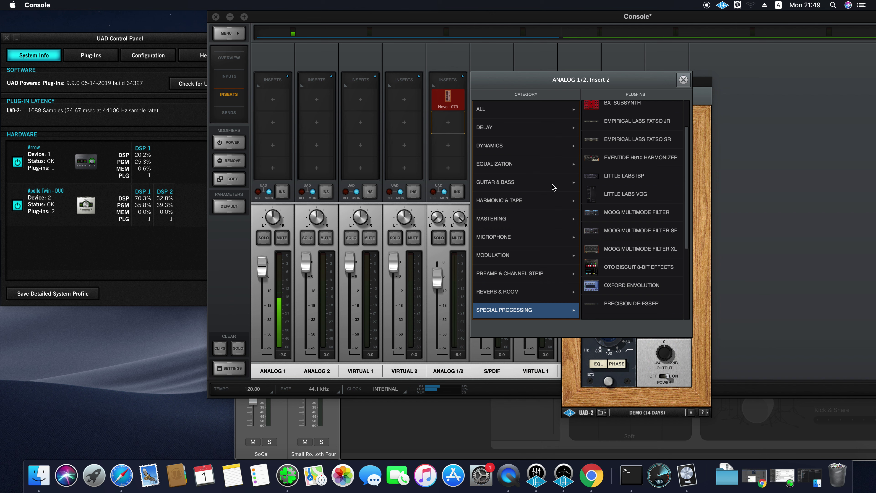
pyautogui.click(539, 147)
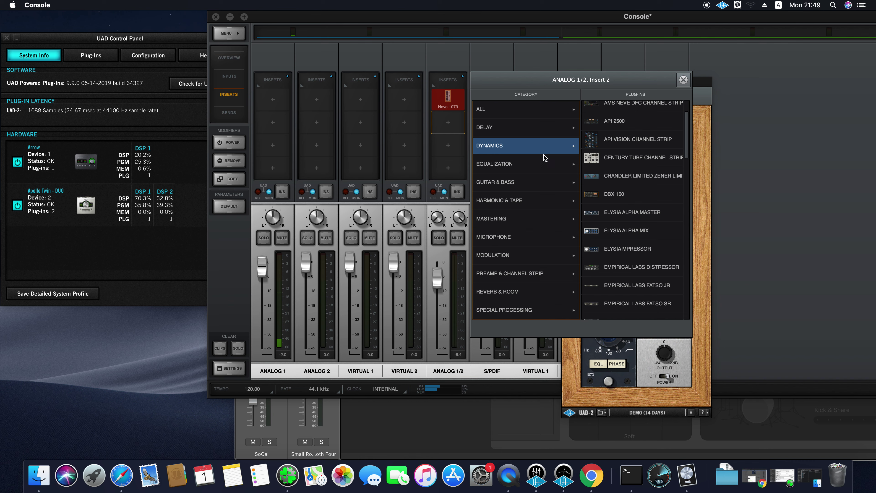
pyautogui.click(617, 140)
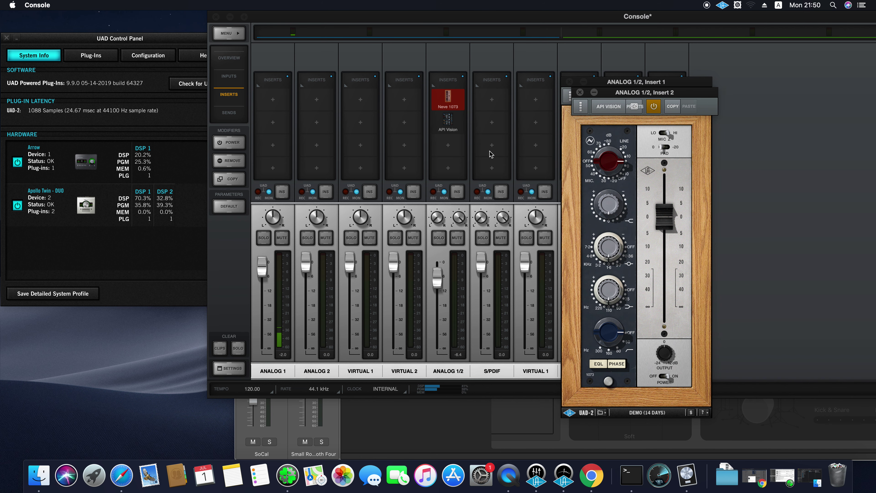
# Step: Remove the Neve 1073 from the first insert slot of ANALOG 1/2 and bring the API Vision window forward
pyautogui.click(434, 106)
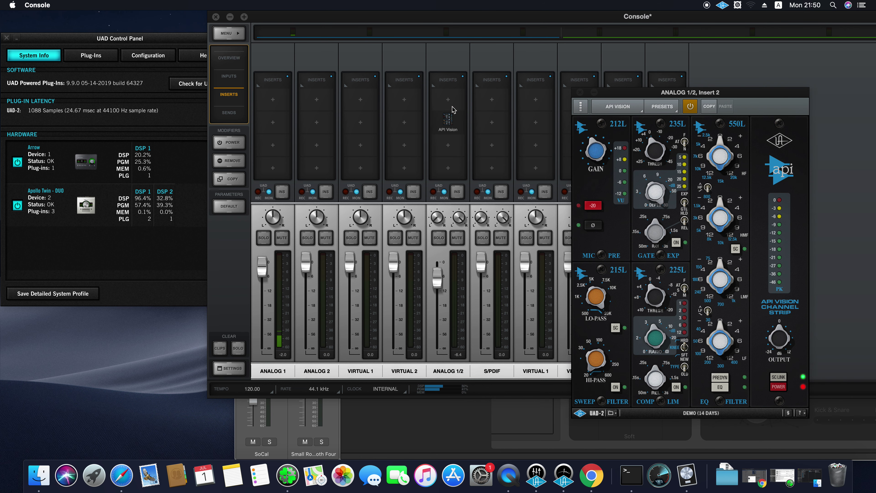
pyautogui.click(738, 107)
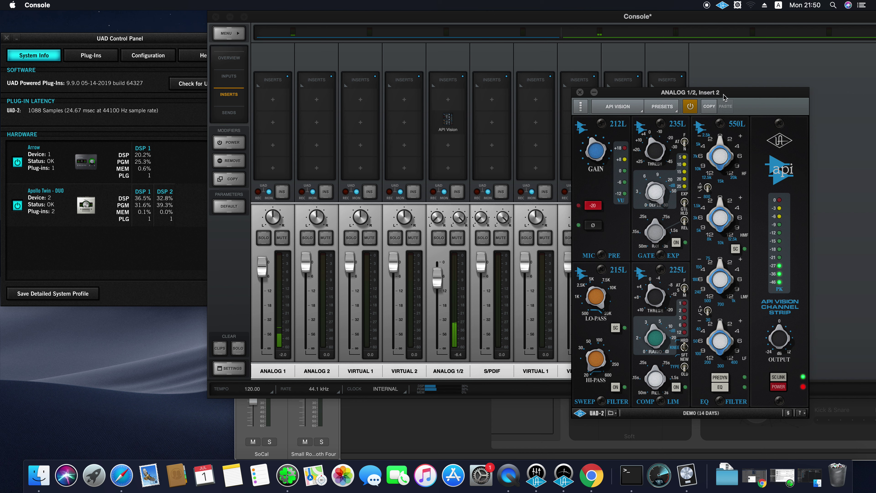
pyautogui.moveTo(592, 135)
pyautogui.mouseDown()
pyautogui.moveTo(597, 113)
pyautogui.moveTo(598, 150)
pyautogui.mouseUp()
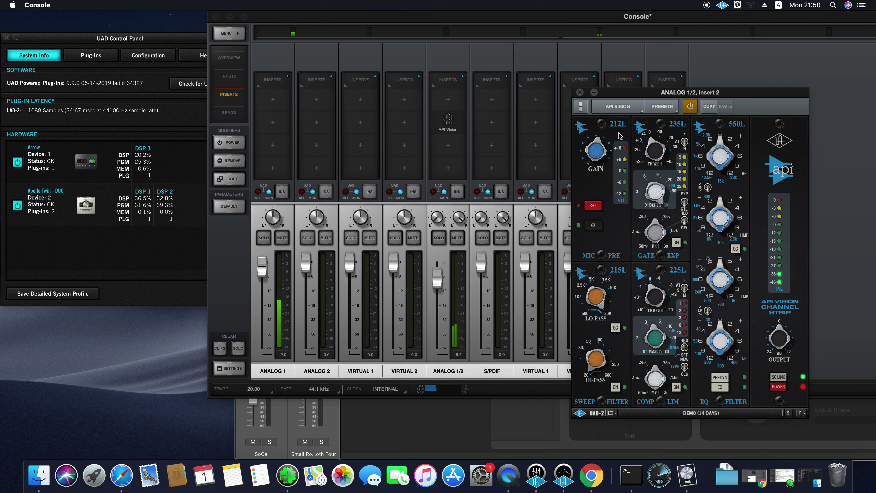
# Step: Check the API Vision Channel Strip's assignment and preset lists and toggle its power, leaving the plug-in enabled
pyautogui.click(632, 107)
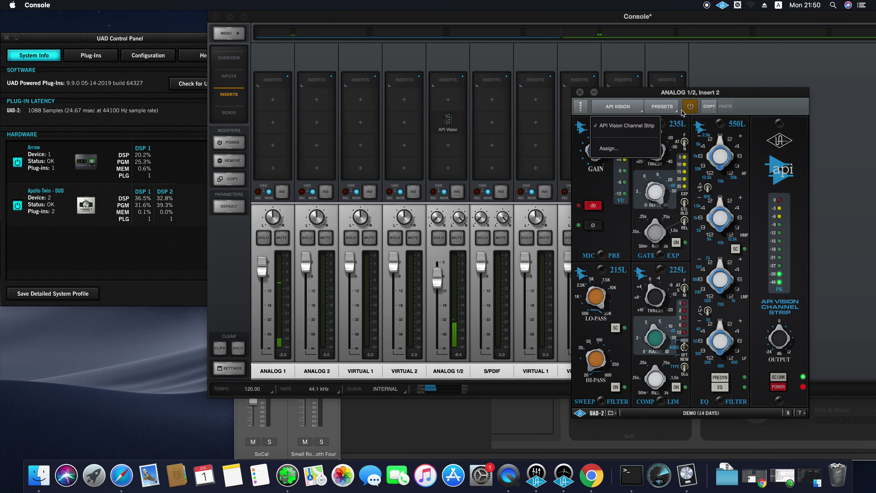
pyautogui.click(672, 109)
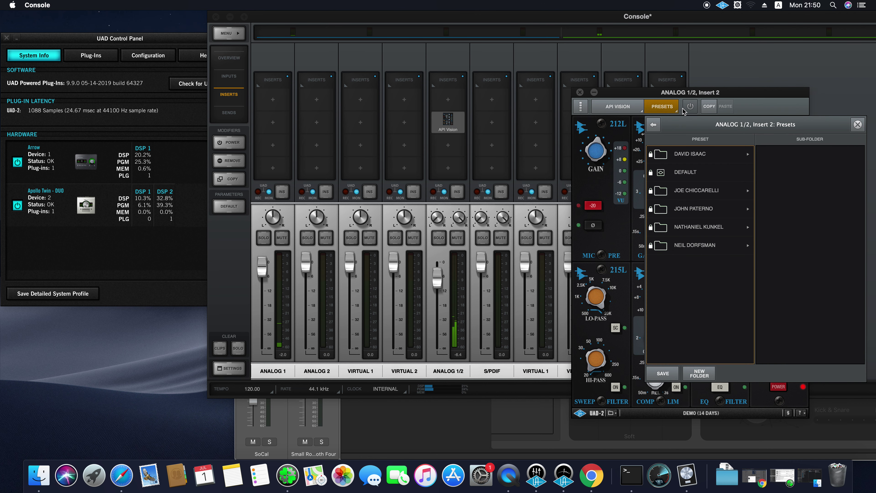
pyautogui.click(688, 108)
pyautogui.click(691, 108)
# Step: Look through the API Vision Channel Strip's preset folders and close the preset browser
pyautogui.click(662, 107)
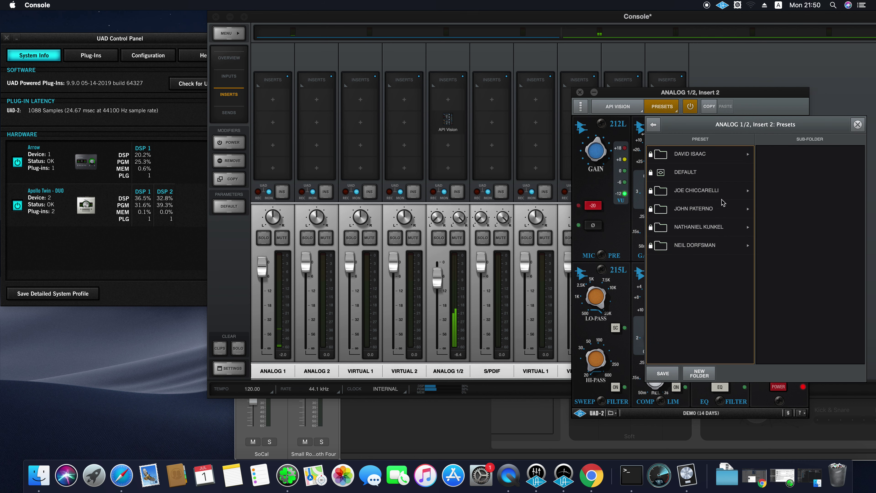
pyautogui.click(732, 157)
pyautogui.click(726, 179)
pyautogui.click(717, 194)
pyautogui.click(712, 211)
pyautogui.click(711, 226)
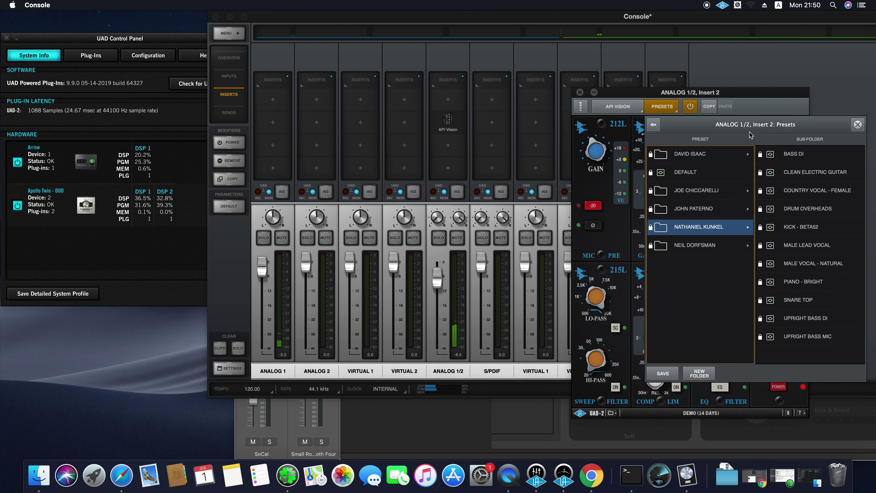
pyautogui.click(857, 124)
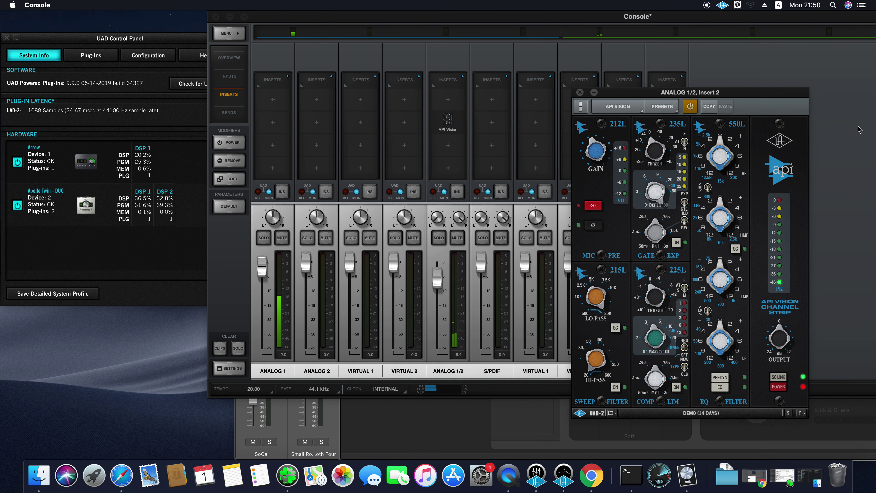
# Step: View the Microphone plug-ins available for ANALOG 1/2's first insert, and open the plug-in list for ANALOG 1's first insert
pyautogui.moveTo(642, 93); pyautogui.dragTo(593, 86)
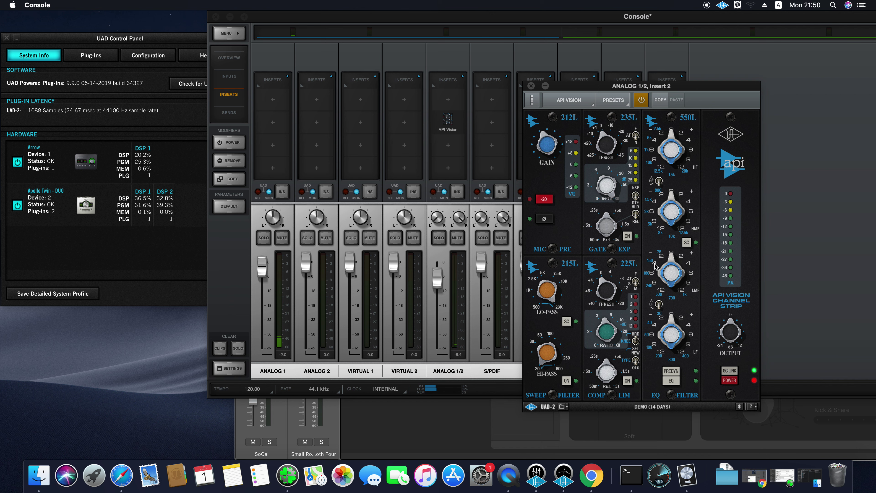
pyautogui.click(454, 99)
pyautogui.click(454, 99)
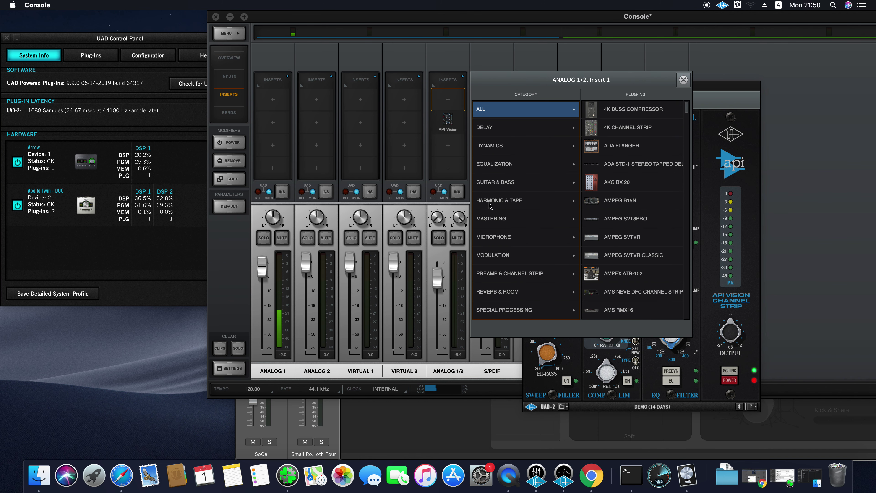
pyautogui.click(526, 237)
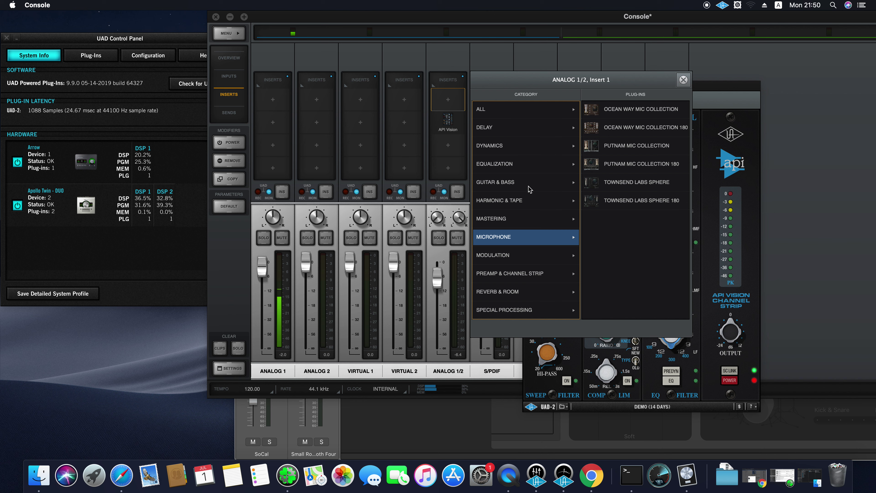
pyautogui.click(277, 109)
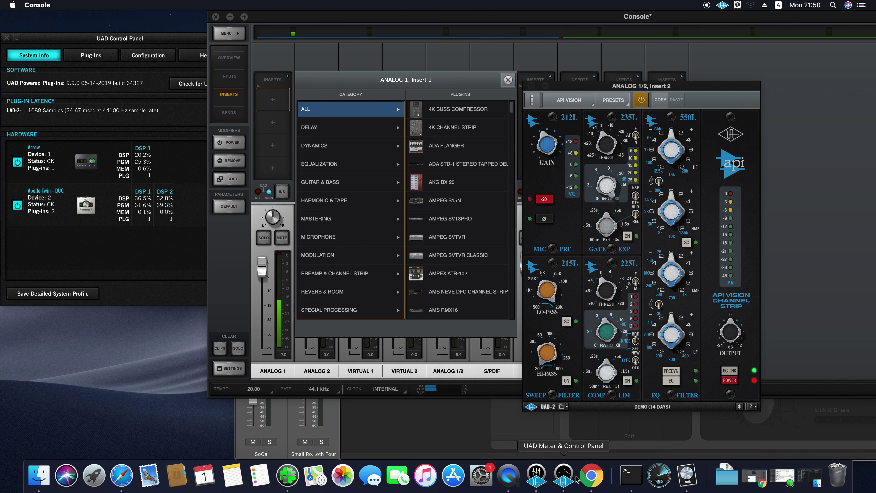
# Step: Quit Logic Pro and discard the unsaved Untitled project
pyautogui.rightClick(688, 478)
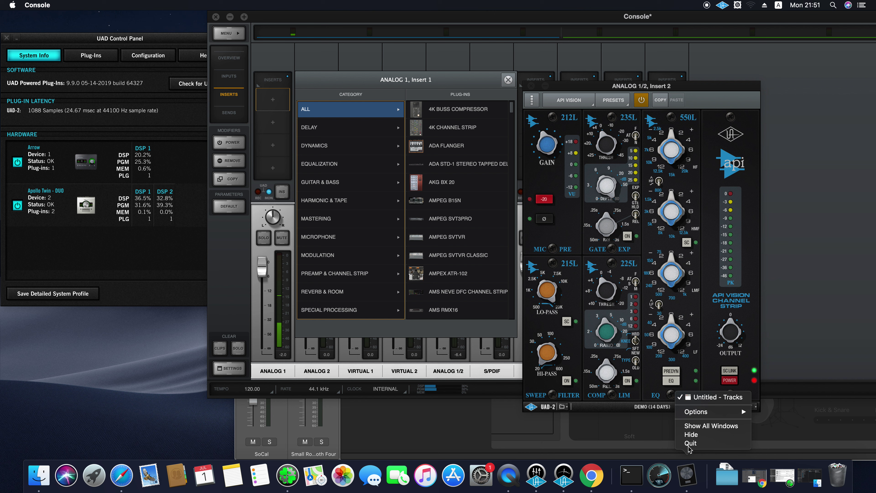
pyautogui.click(689, 443)
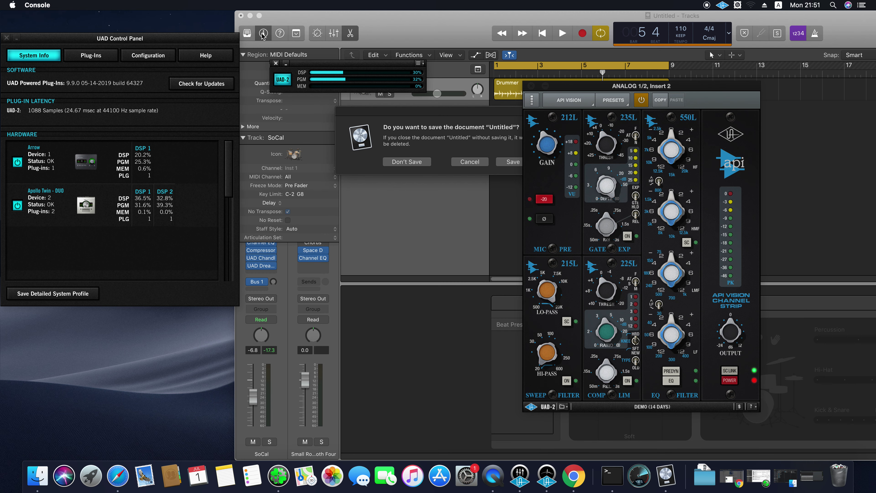
pyautogui.click(424, 164)
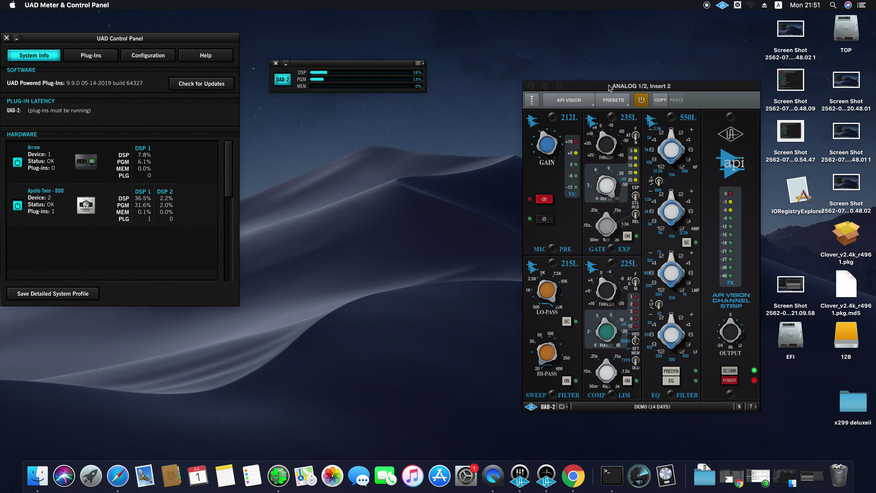
# Step: Bring the Console mixer back to the front and place the API Vision window over its unused area
pyautogui.moveTo(604, 90); pyautogui.dragTo(439, 4)
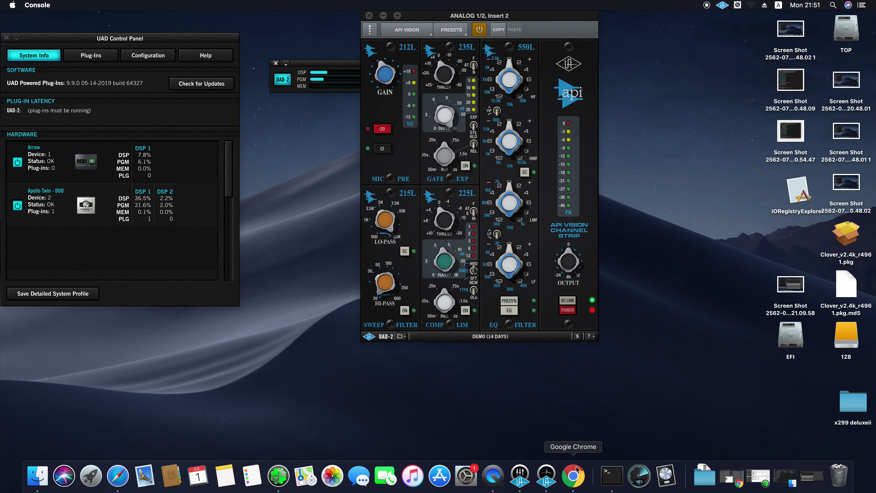
pyautogui.click(546, 475)
pyautogui.click(526, 479)
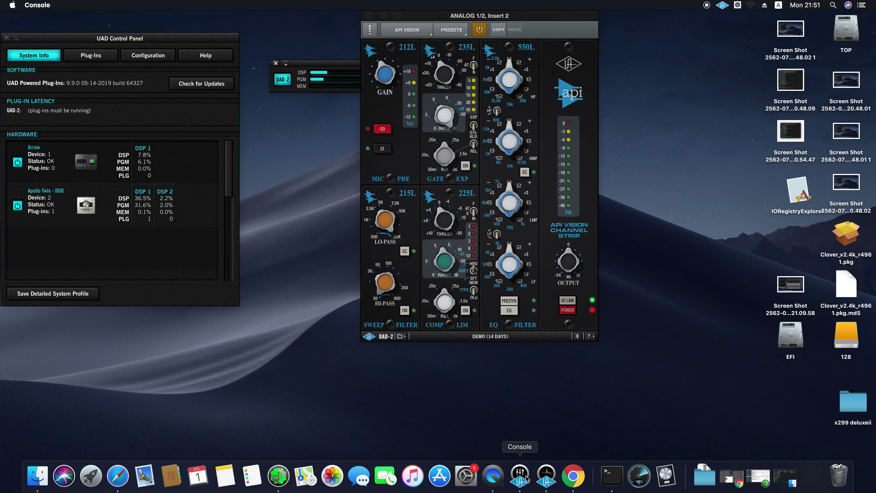
pyautogui.moveTo(493, 15); pyautogui.dragTo(697, 144)
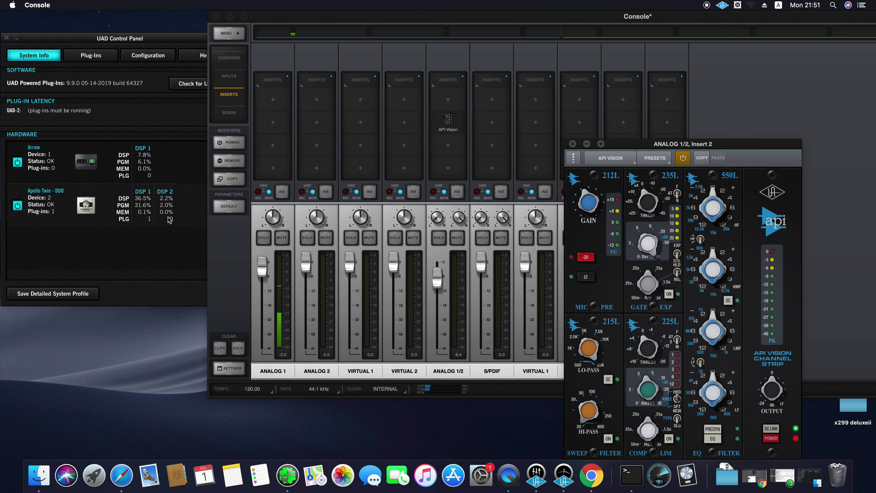
# Step: Insert Auto-Tune Realtime Advanced from the Special Processing category in ANALOG 1's first insert, and toggle one note on its keyboard
pyautogui.click(280, 106)
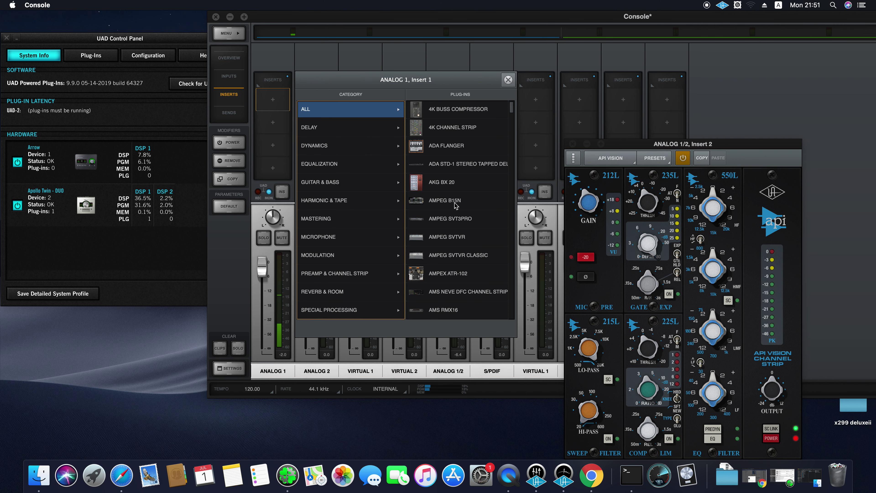
pyautogui.scroll(-1, 433, 214)
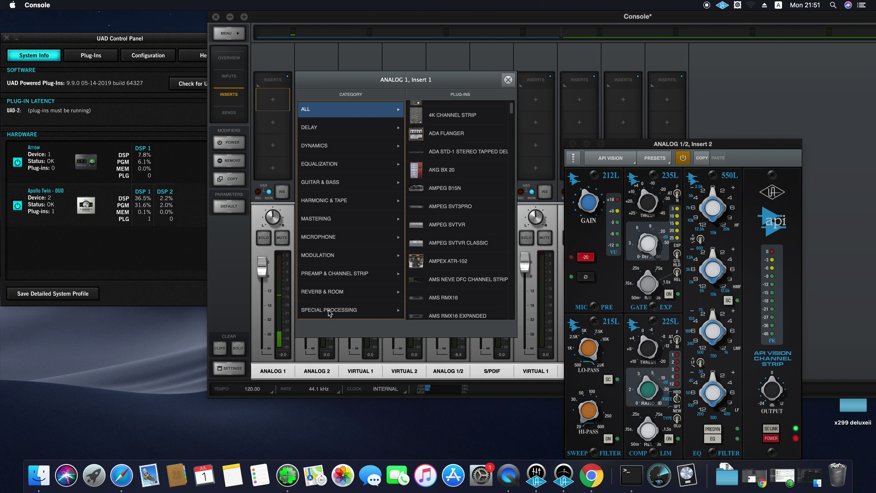
pyautogui.click(347, 309)
pyautogui.scroll(-3, 452, 194)
pyautogui.scroll(5, 451, 194)
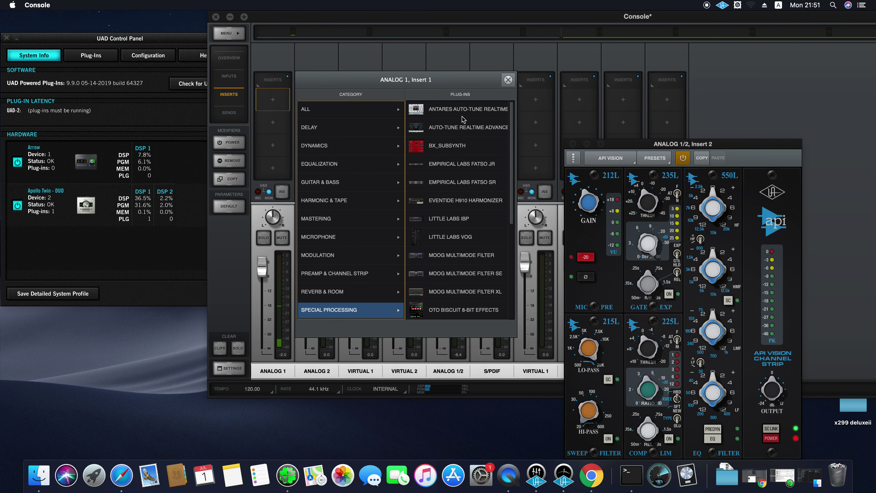
pyautogui.click(444, 131)
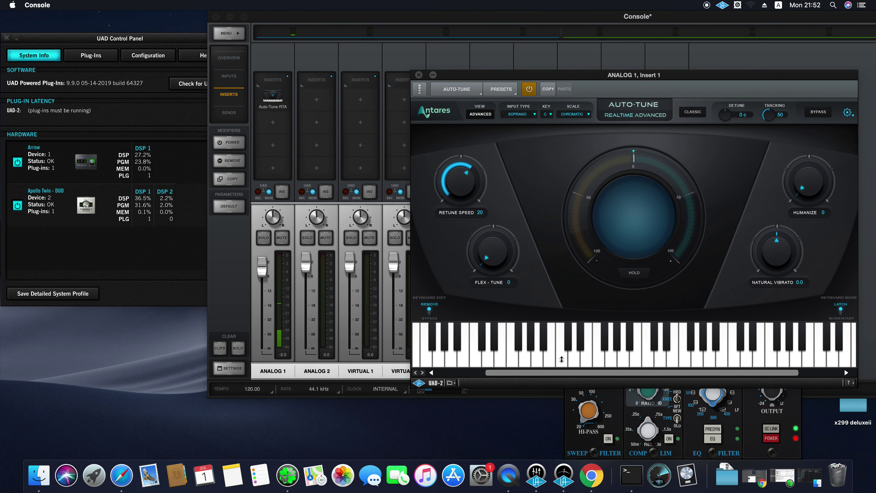
pyautogui.click(573, 359)
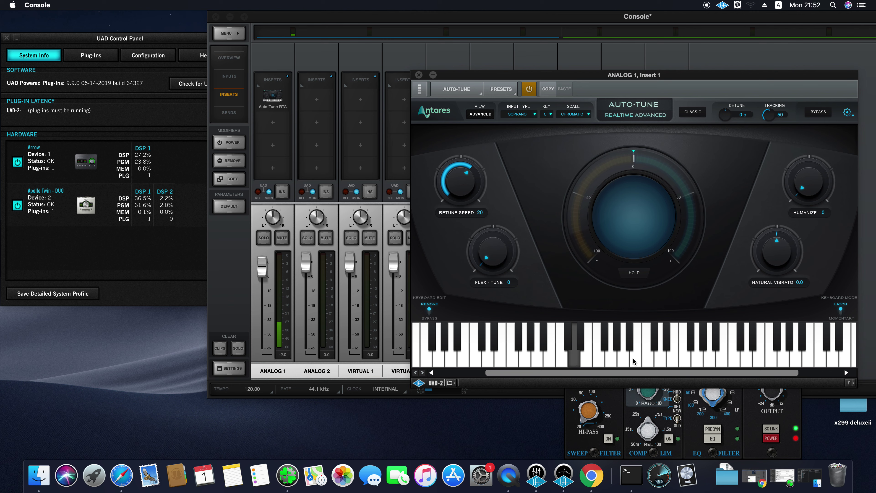
# Step: Look through the Dynamics plug-ins for ANALOG 1's second insert, then insert Neve 1073 from the Preamp & Channel Strip category
pyautogui.click(273, 122)
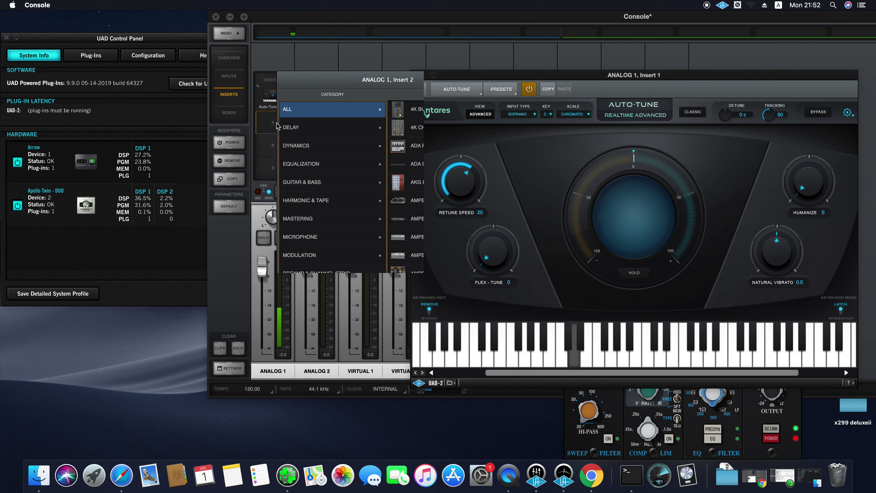
pyautogui.click(376, 148)
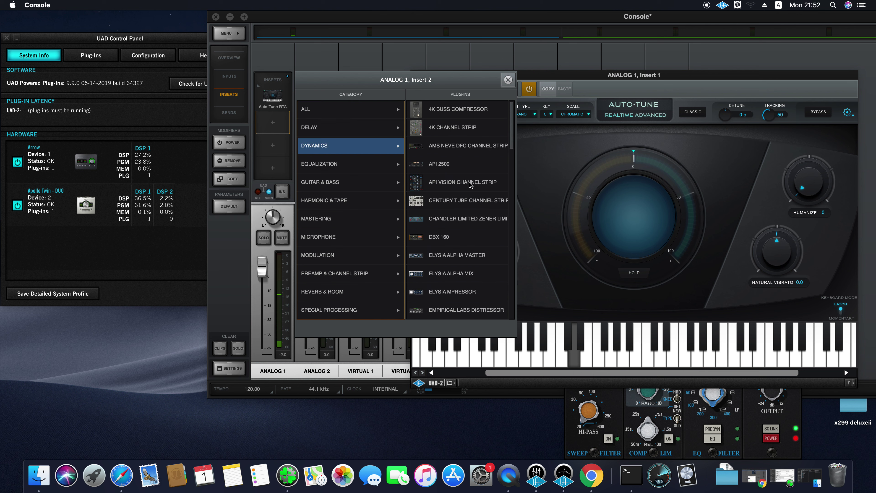
pyautogui.scroll(-10, 472, 211)
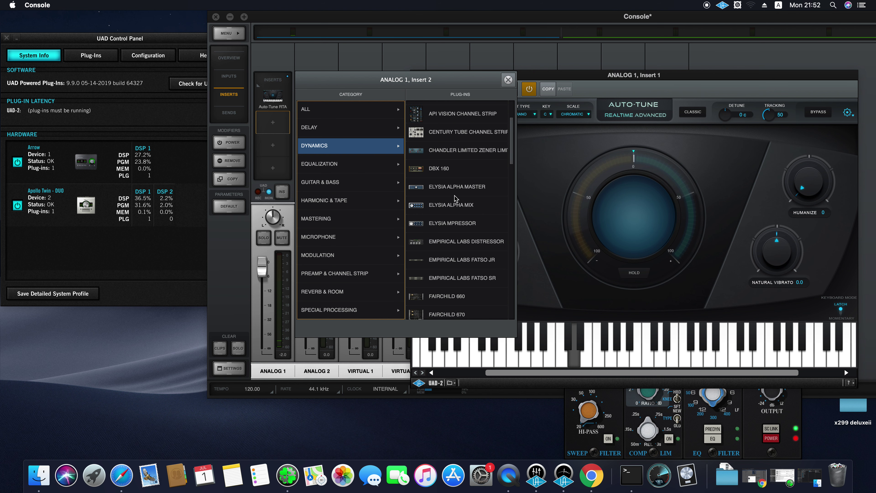
pyautogui.scroll(-4, 457, 197)
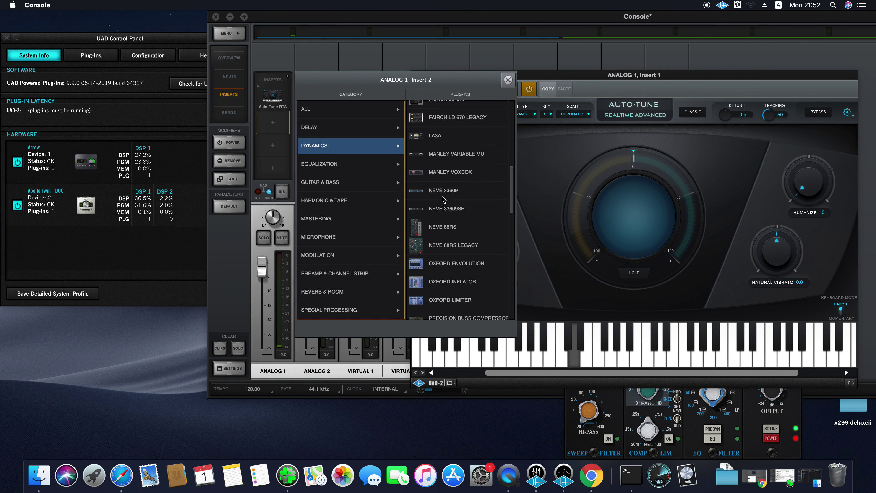
pyautogui.click(376, 276)
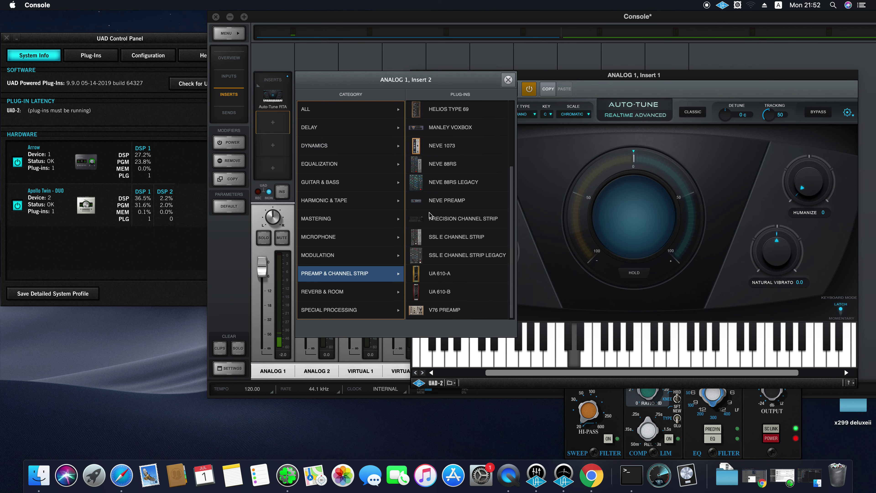
pyautogui.click(456, 147)
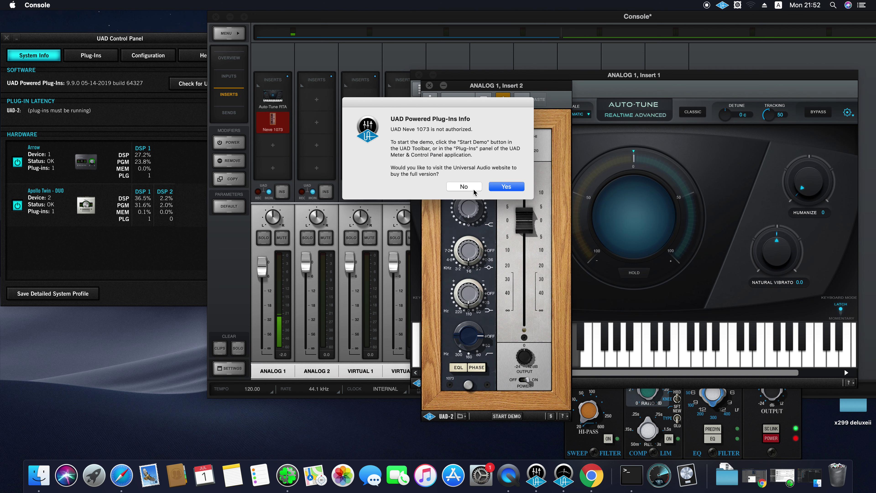
# Step: Decline visiting the Universal Audio website and start the 14-day demo for Neve 1073
pyautogui.click(472, 188)
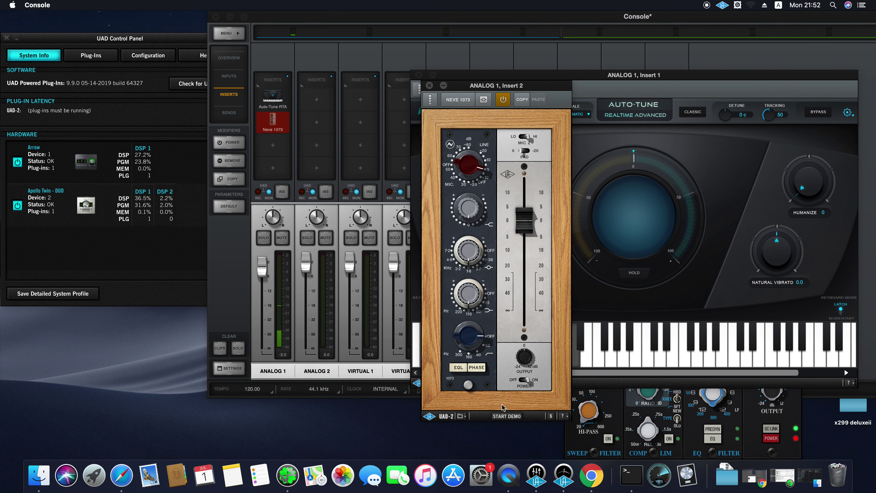
pyautogui.click(512, 416)
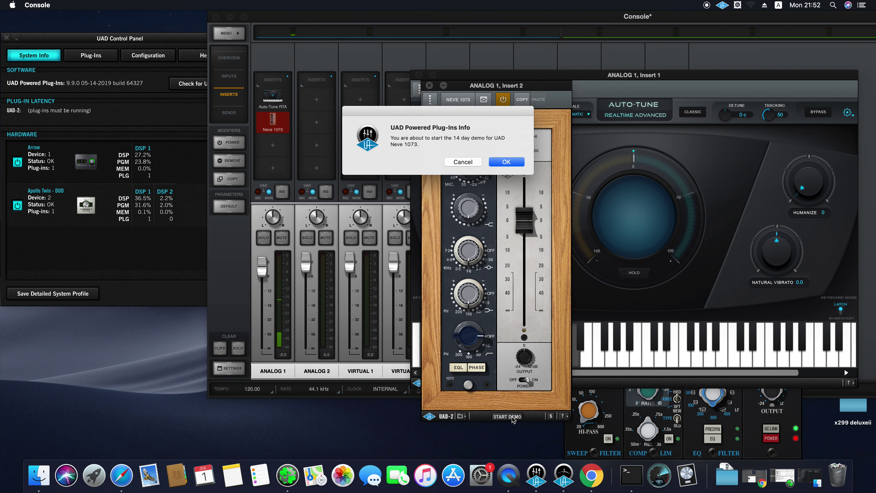
pyautogui.click(505, 161)
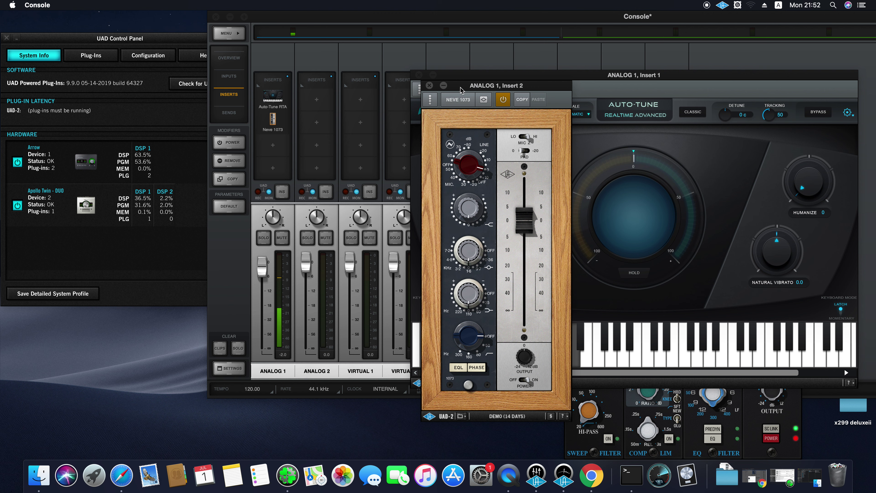
# Step: Close the Neve 1073 and Auto-Tune windows, and remove all plug-ins from ANALOG 1 and ANALOG 1/2
pyautogui.click(430, 86)
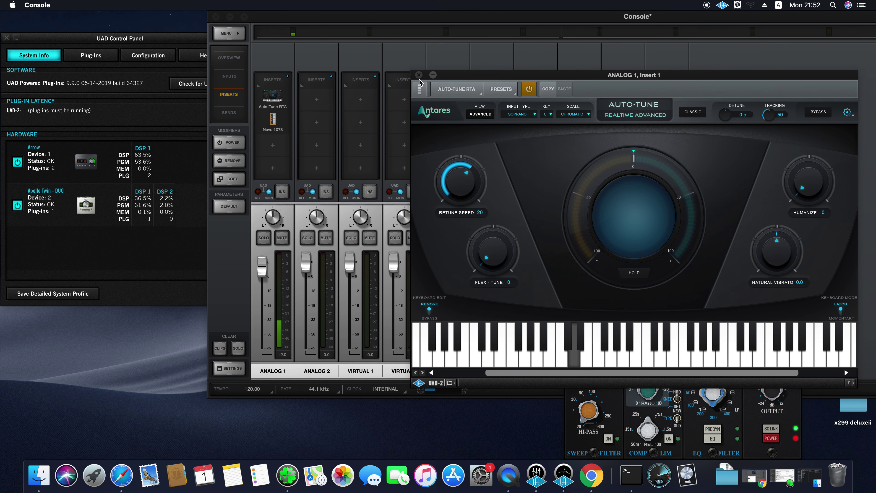
pyautogui.click(419, 76)
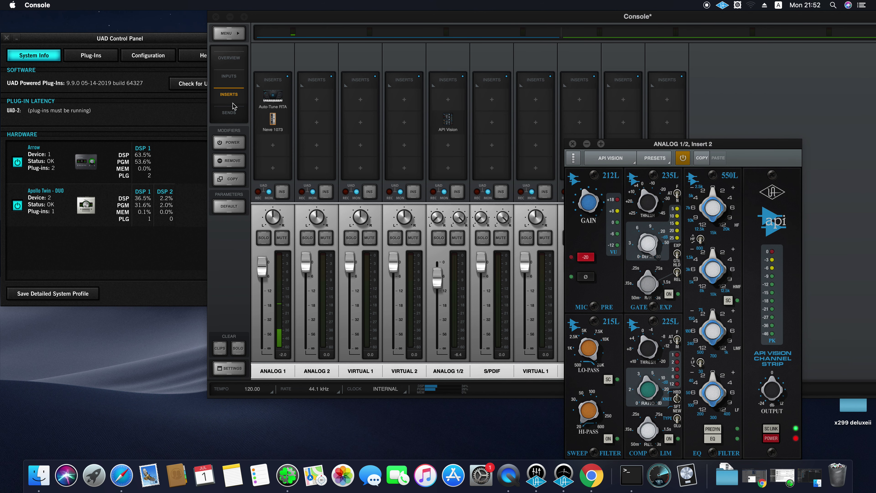
pyautogui.click(258, 106)
pyautogui.click(259, 131)
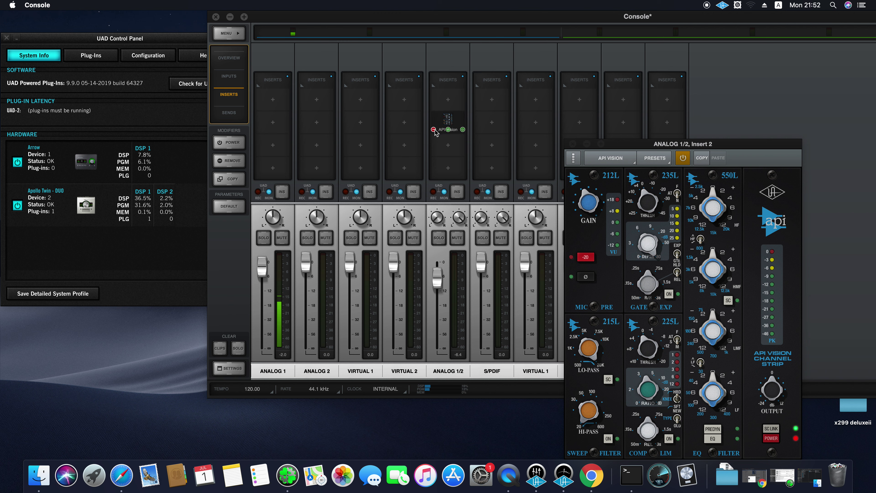
pyautogui.click(433, 130)
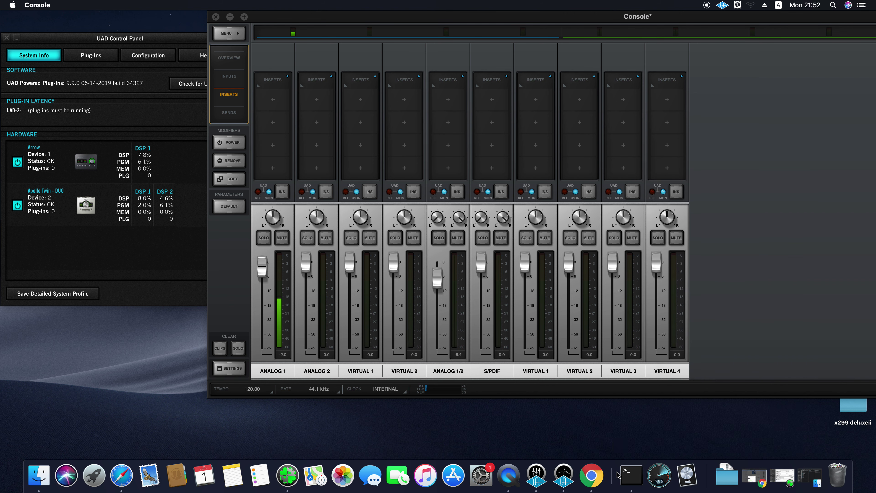
# Step: Launch Logic Pro X and open the Beck – Colors demo project
pyautogui.rightClick(674, 479)
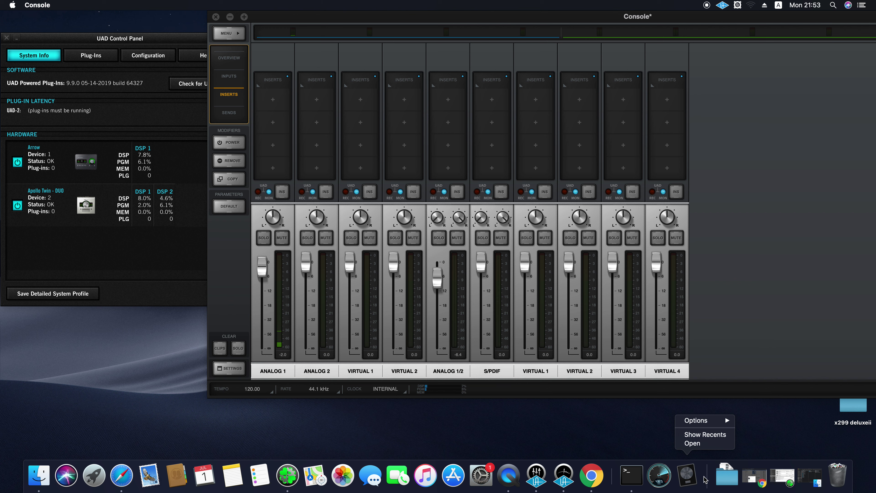
pyautogui.click(703, 443)
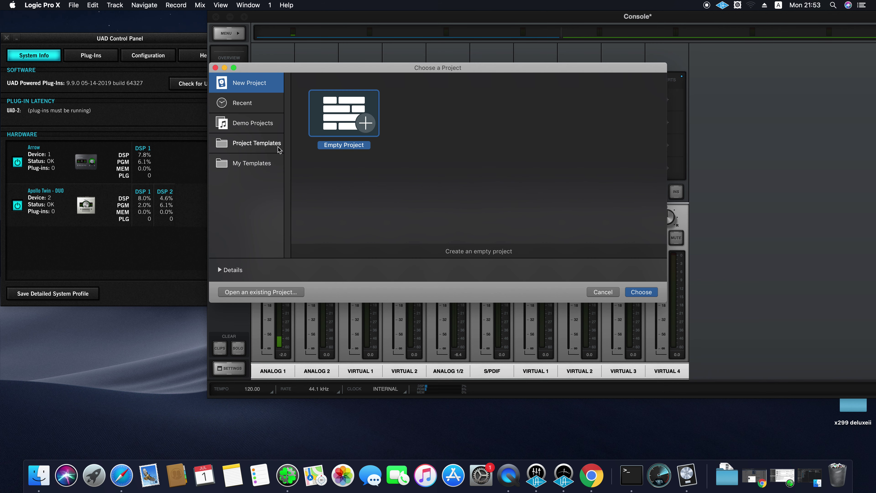
pyautogui.click(256, 126)
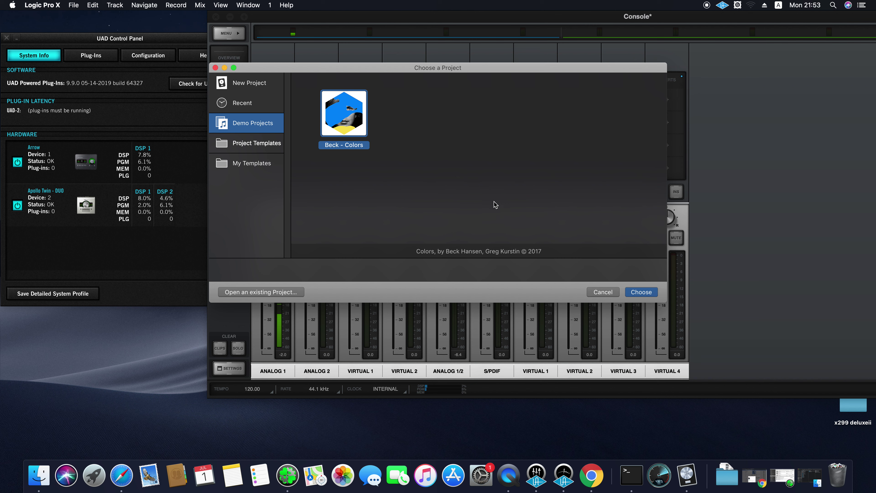
pyautogui.click(650, 295)
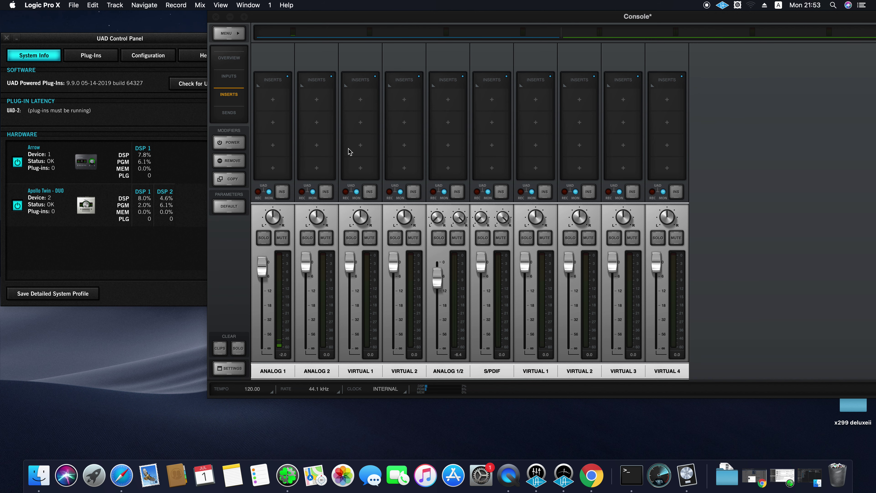
pyautogui.press('super+s')
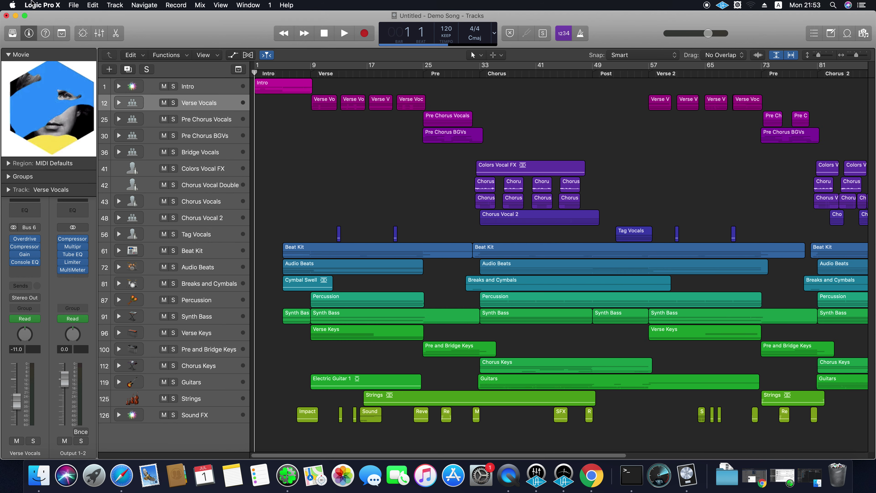
# Step: Replace the demo song with a new project, closing it without saving, and create a Drummer track
pyautogui.click(74, 4)
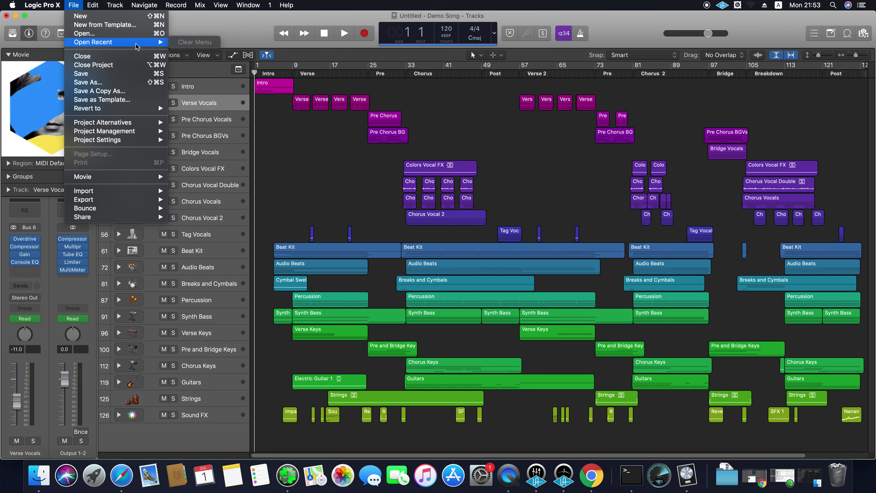
pyautogui.click(141, 19)
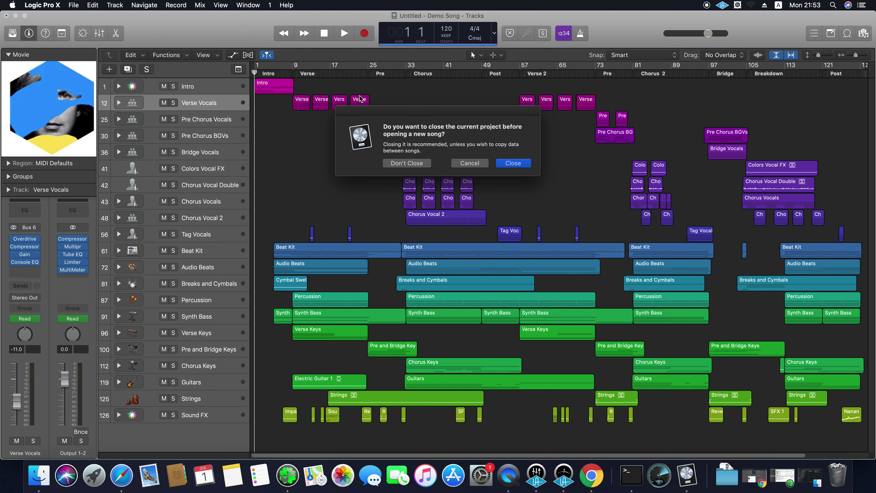
pyautogui.click(518, 164)
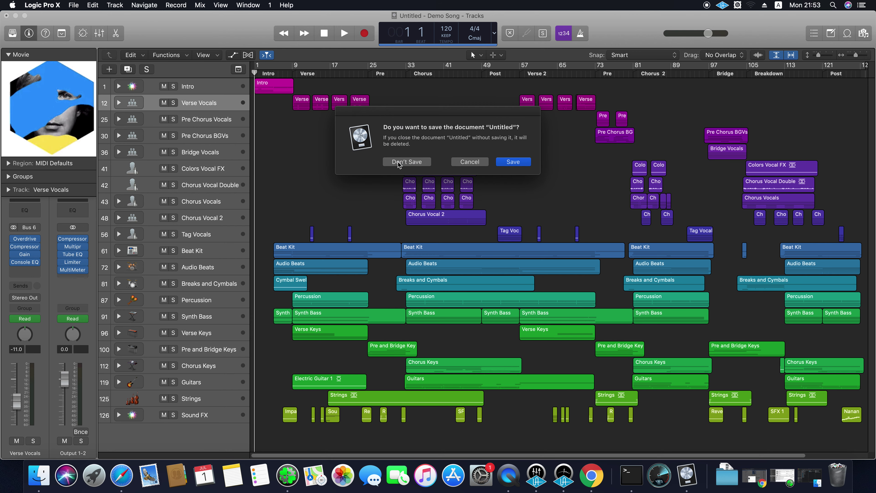
pyautogui.click(397, 162)
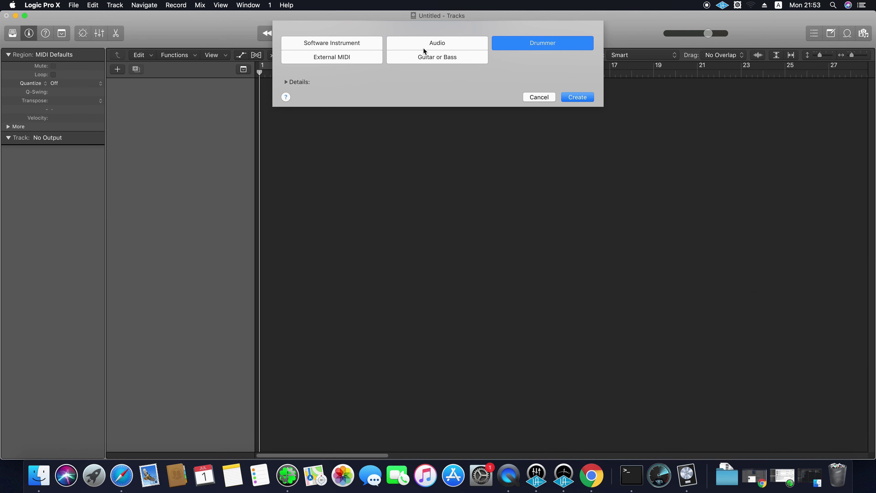
pyautogui.click(590, 97)
pyautogui.click(310, 66)
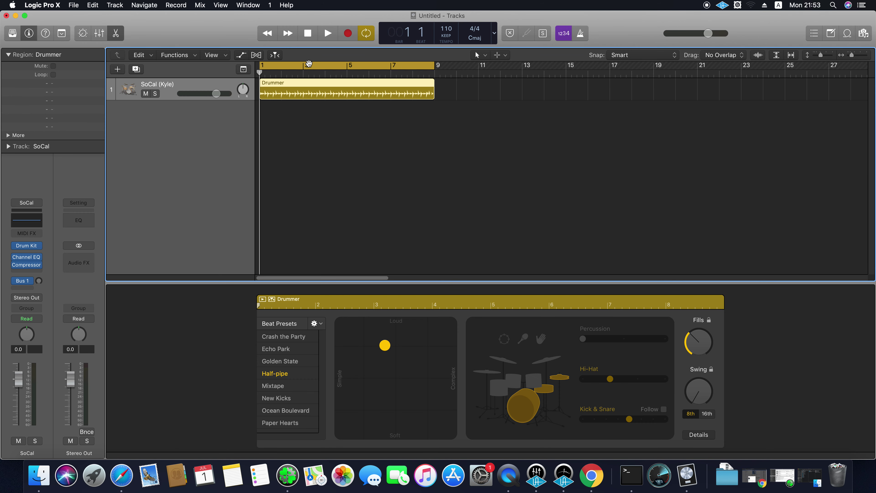
# Step: Move the Logic window aside to uncover the UAD Control Panel, and play the SoCal drummer track with its volume lowered to -9.2 dB
pyautogui.moveTo(212, 95); pyautogui.dragTo(205, 95)
pyautogui.moveTo(179, 12); pyautogui.dragTo(355, 13)
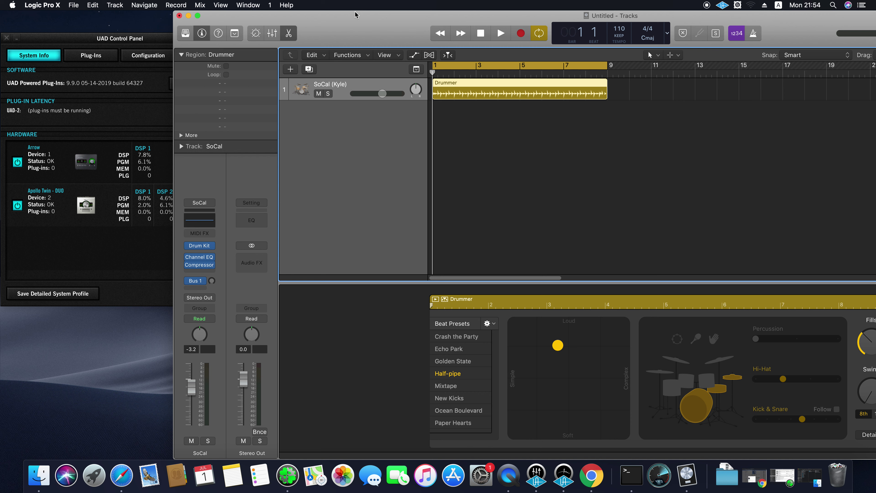
pyautogui.press('space')
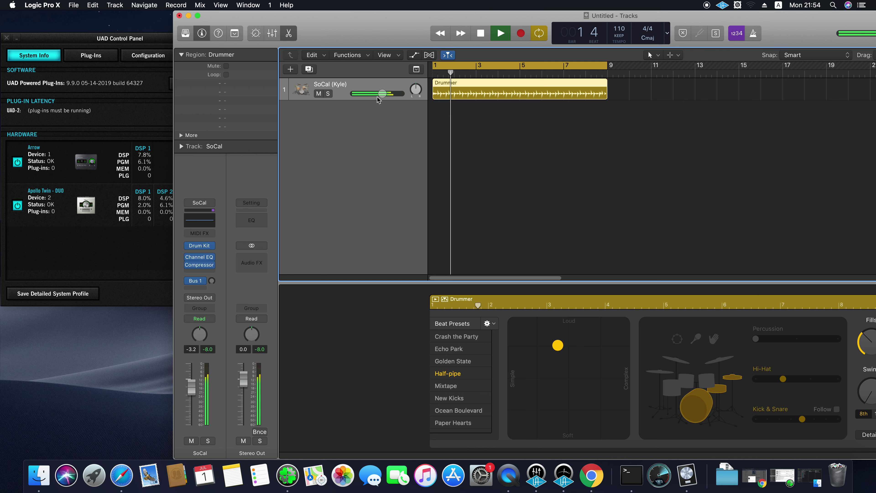
pyautogui.moveTo(377, 96); pyautogui.dragTo(369, 97)
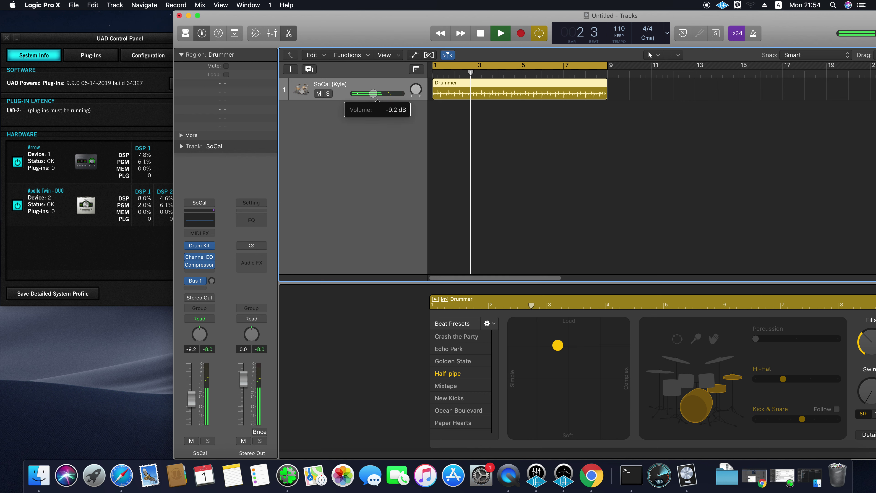
# Step: Insert the stereo UAD Neve 1073 plug-in on the SoCal track and move its window clear of the channel strip
pyautogui.click(210, 273)
pyautogui.moveTo(276, 419)
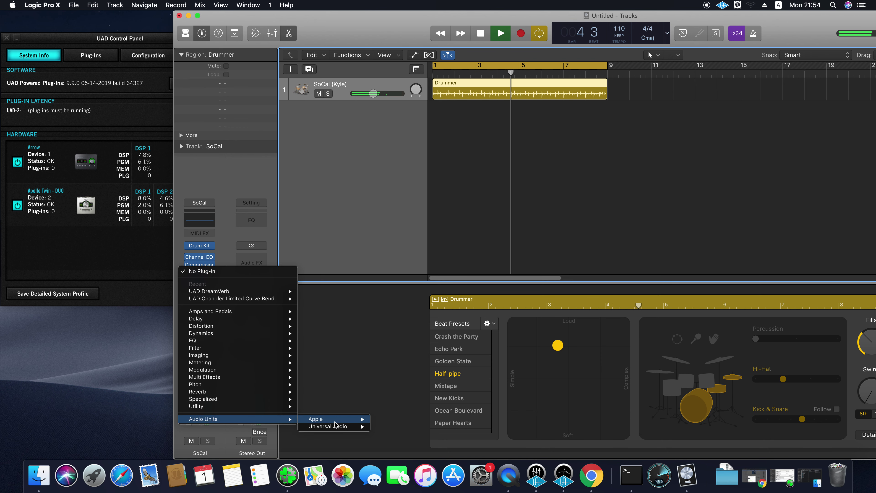
pyautogui.moveTo(335, 426)
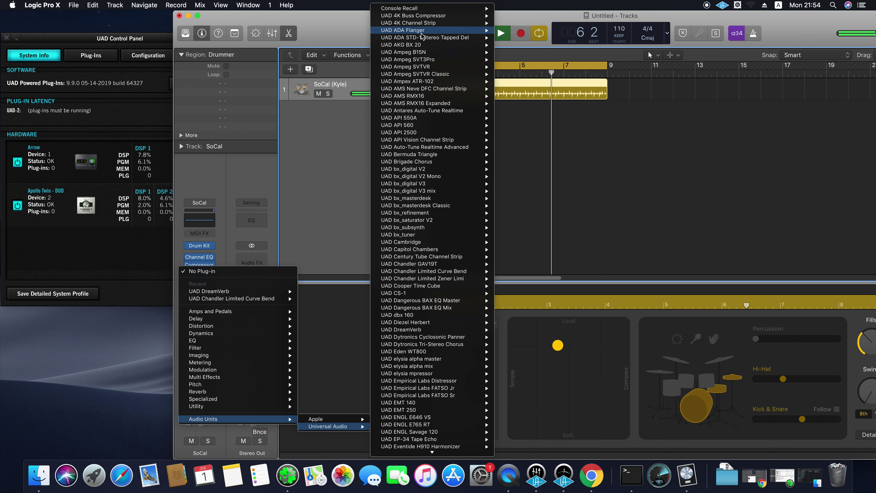
pyautogui.scroll(-1, 424, 118)
pyautogui.moveTo(446, 259)
pyautogui.scroll(-8, 446, 260)
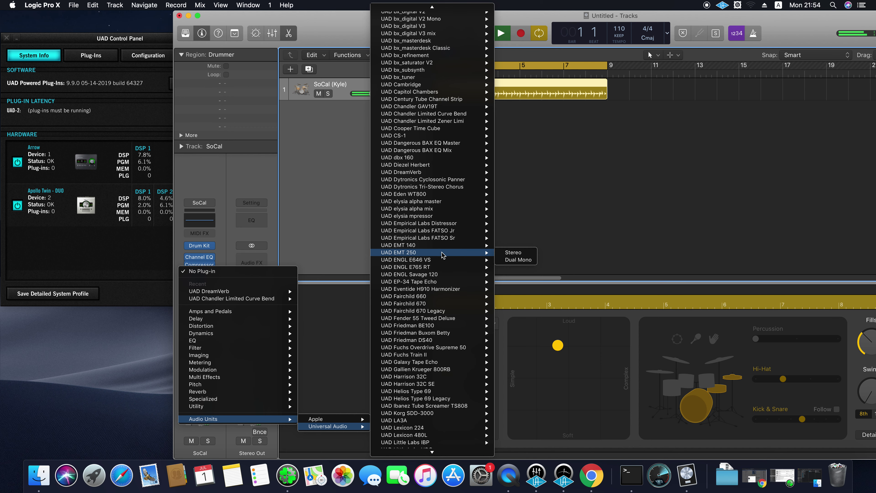
pyautogui.scroll(-5, 443, 254)
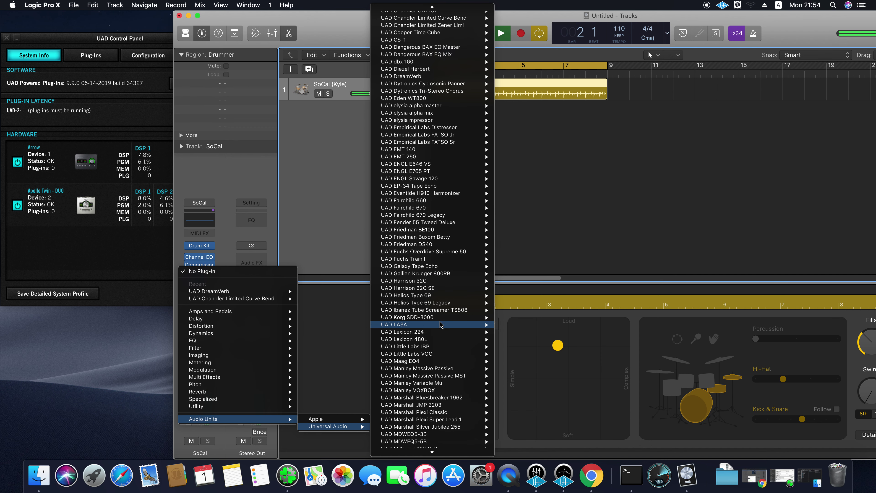
pyautogui.scroll(-5, 441, 326)
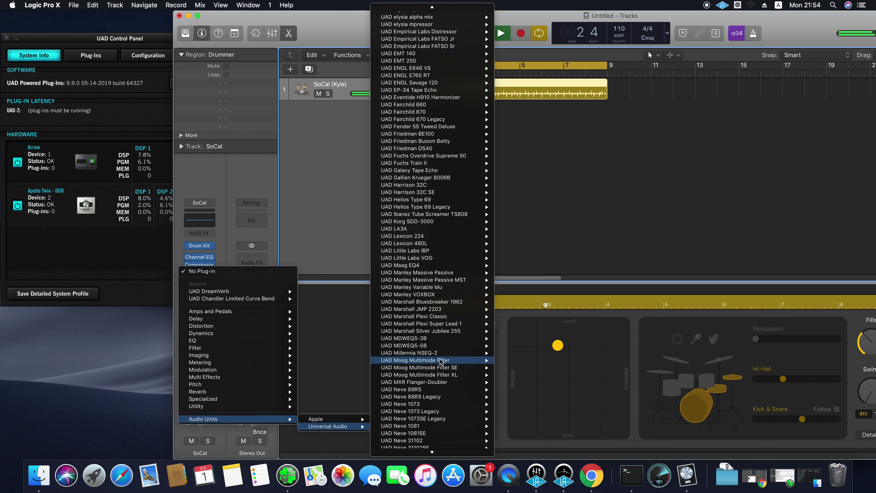
pyautogui.scroll(-1, 438, 383)
pyautogui.click(437, 386)
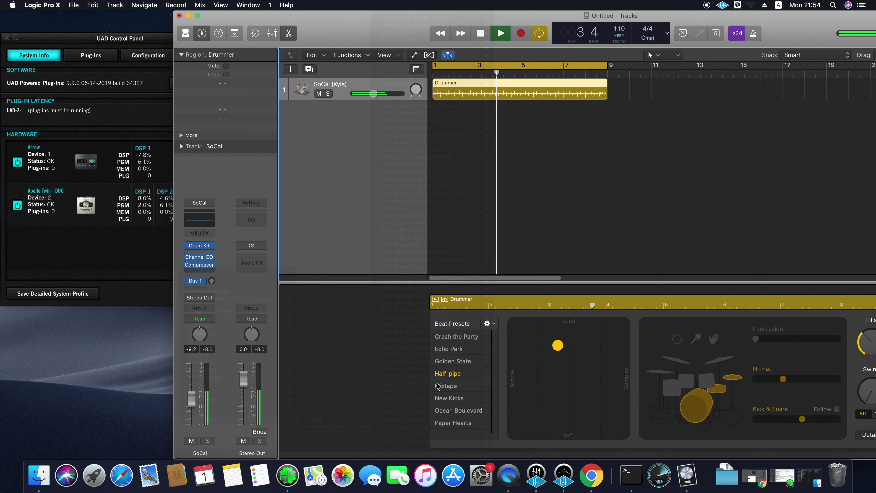
pyautogui.moveTo(103, 28); pyautogui.dragTo(374, 20)
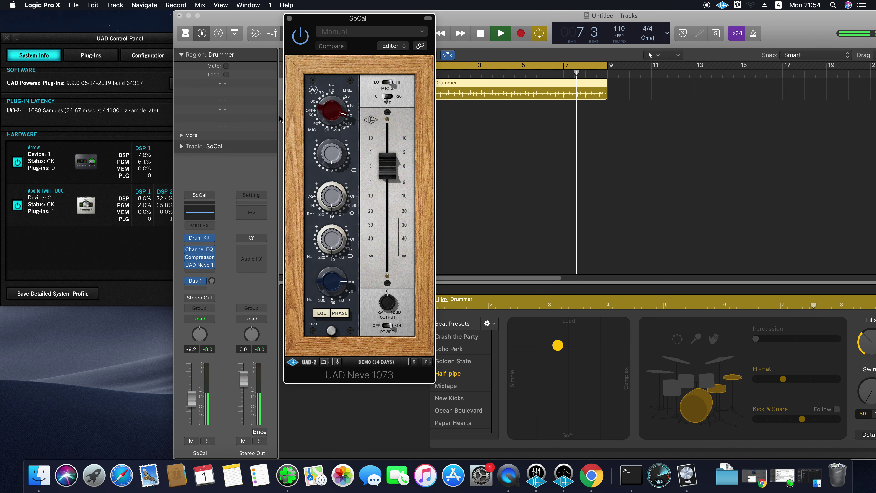
pyautogui.moveTo(334, 22); pyautogui.dragTo(496, 49)
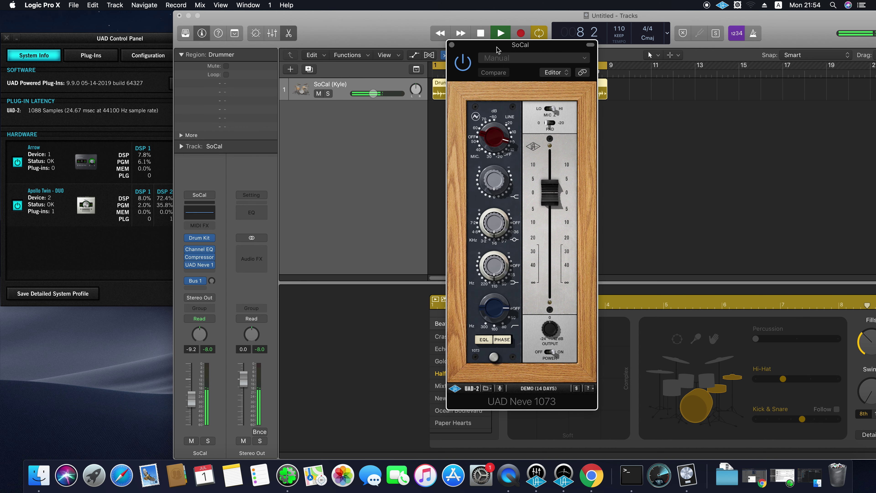
# Step: Insert the stereo UAD Cambridge plug-in below the Neve 1073 on the SoCal track and move its window off the UAD Control Panel
pyautogui.click(212, 272)
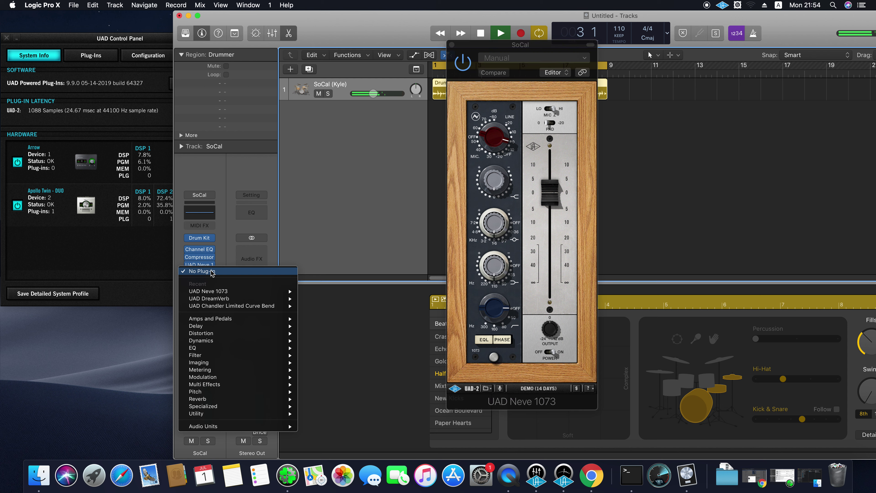
pyautogui.moveTo(241, 343)
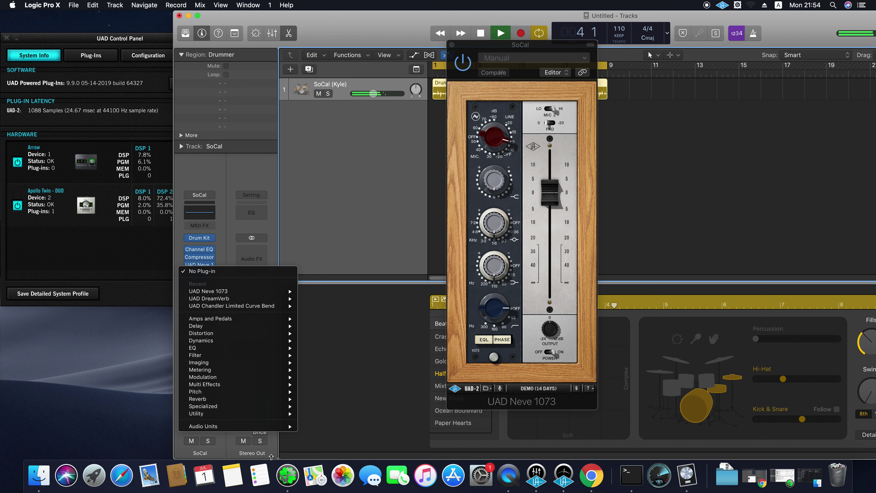
pyautogui.moveTo(367, 426)
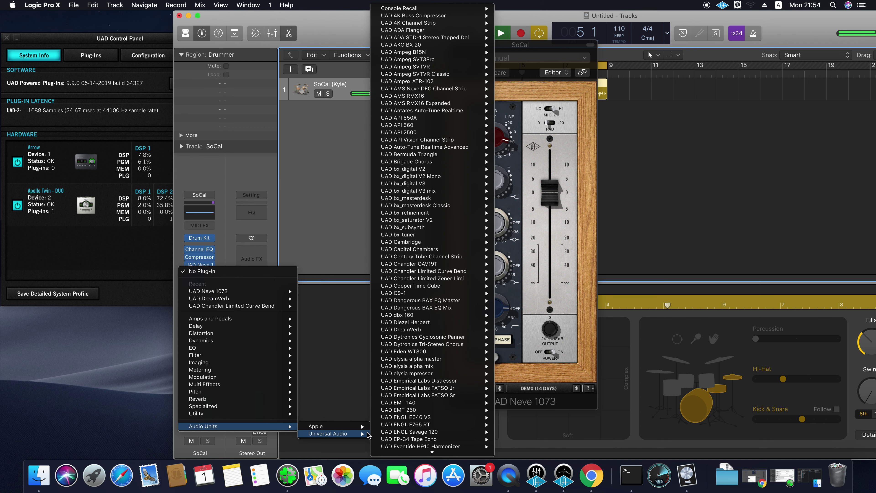
pyautogui.moveTo(424, 330)
pyautogui.moveTo(489, 147)
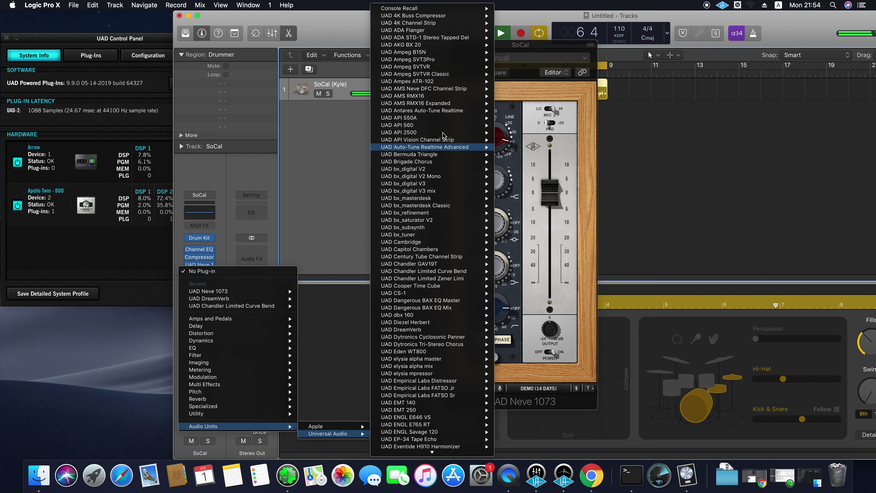
pyautogui.moveTo(427, 16)
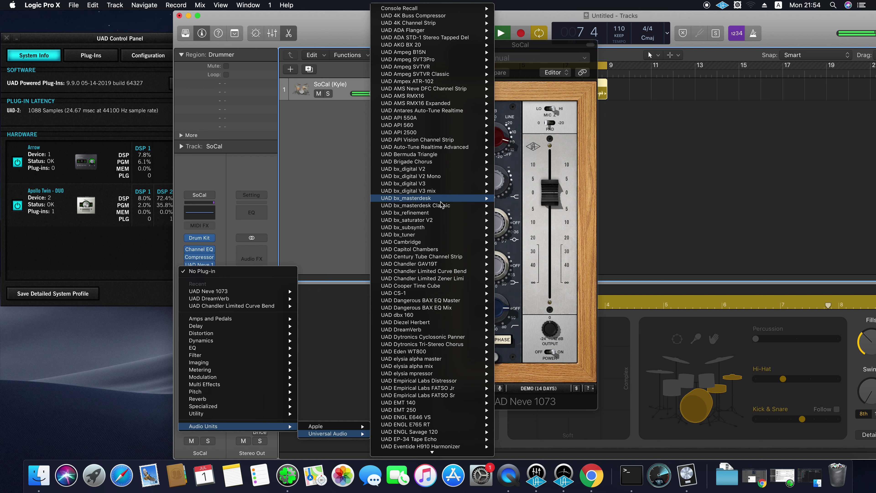
pyautogui.scroll(-1, 438, 220)
pyautogui.moveTo(438, 222)
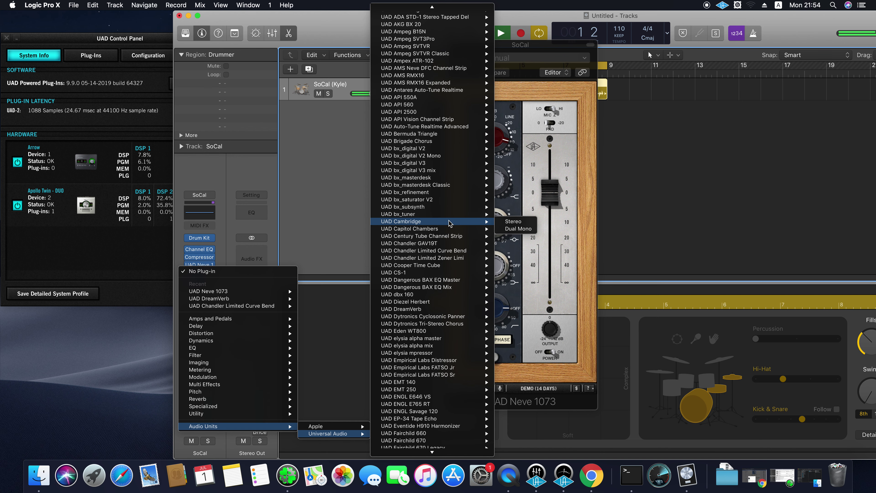
pyautogui.click(514, 222)
pyautogui.moveTo(100, 27); pyautogui.dragTo(350, 167)
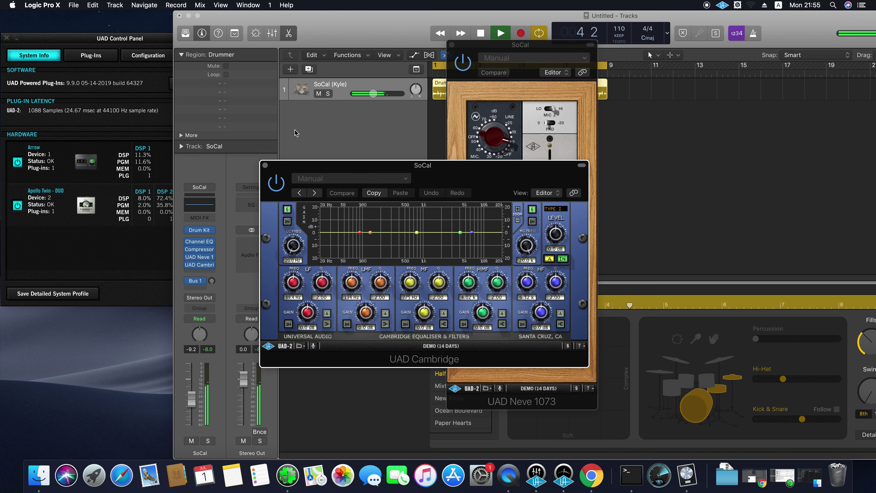
# Step: Move the Logic window aside to uncover the whole UAD Control Panel and reposition the UAD Cambridge window beside it
pyautogui.click(197, 16)
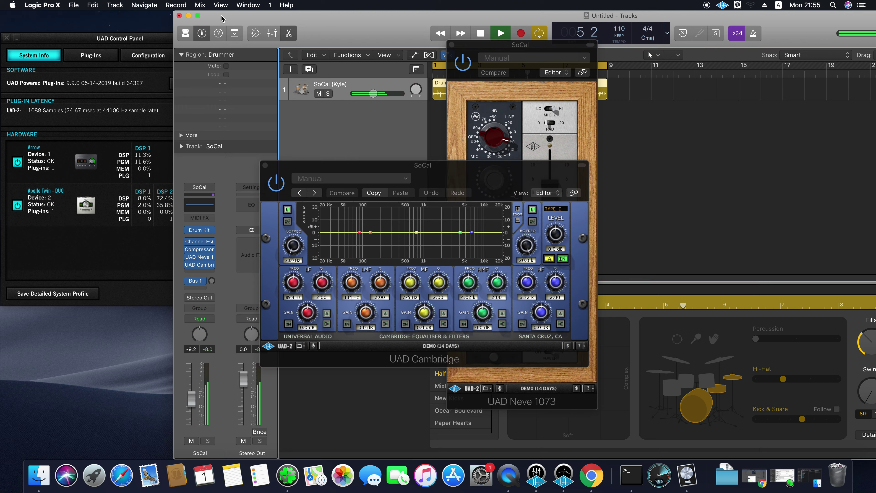
pyautogui.click(216, 16)
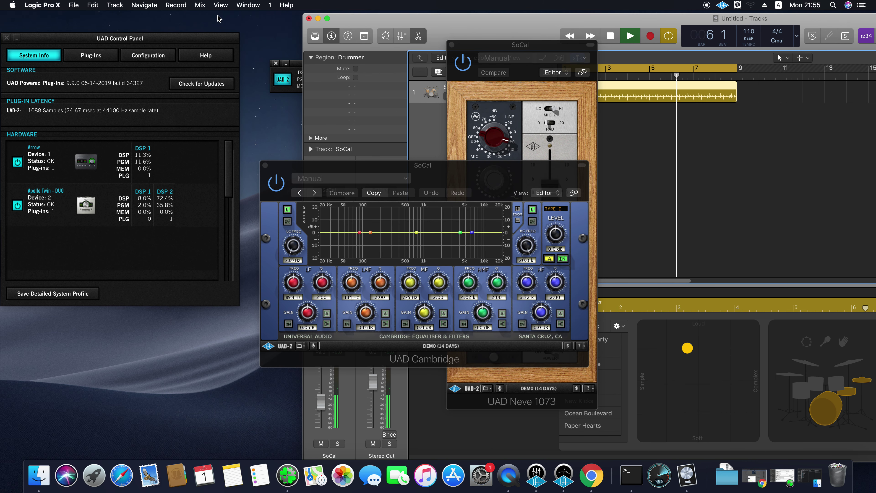
pyautogui.moveTo(323, 161); pyautogui.dragTo(289, 101)
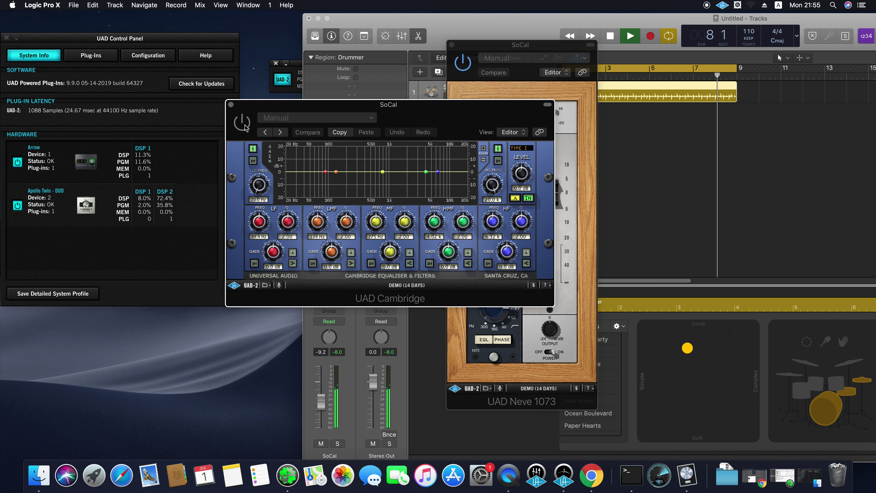
# Step: Cycle the UAD Cambridge presets forward to Instr/ Kick and back to Instr/ High Tom, and close the plug-in window
pyautogui.click(281, 132)
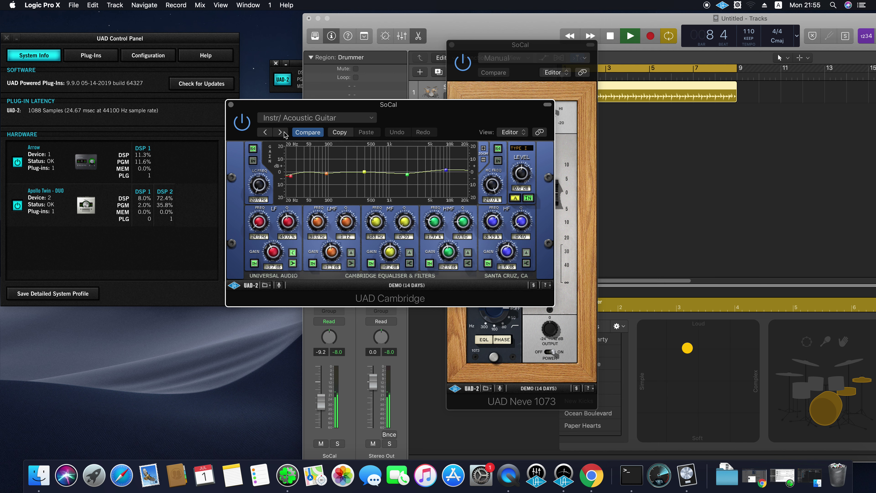
pyautogui.click(281, 133)
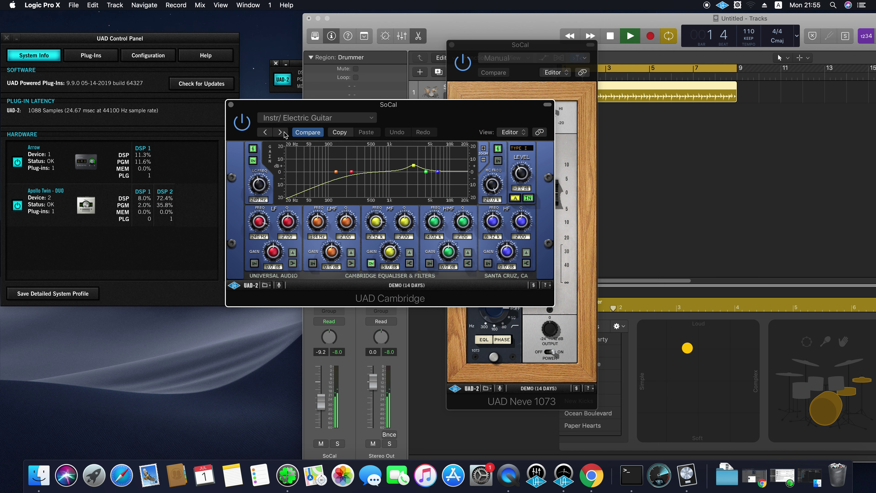
pyautogui.click(284, 133)
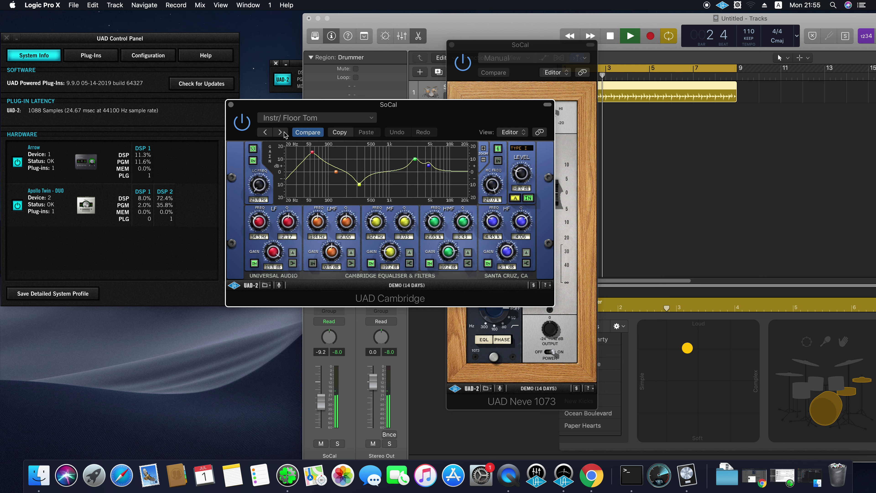
pyautogui.click(280, 132)
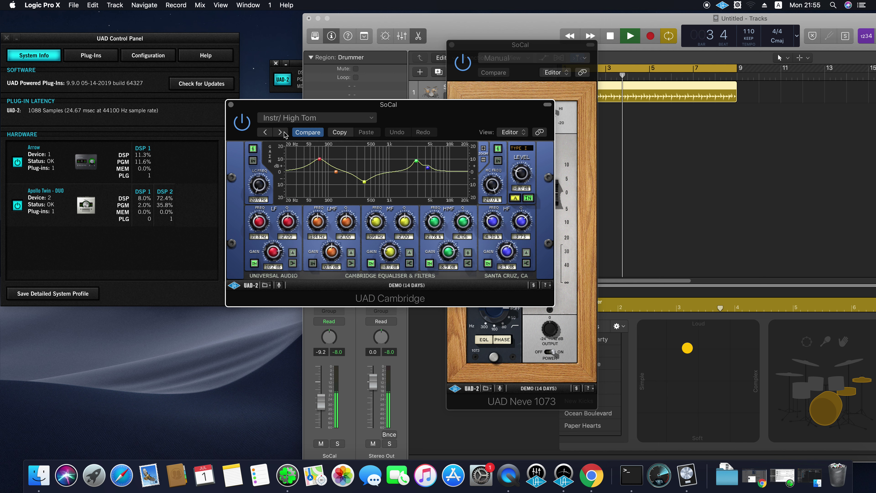
pyautogui.click(280, 132)
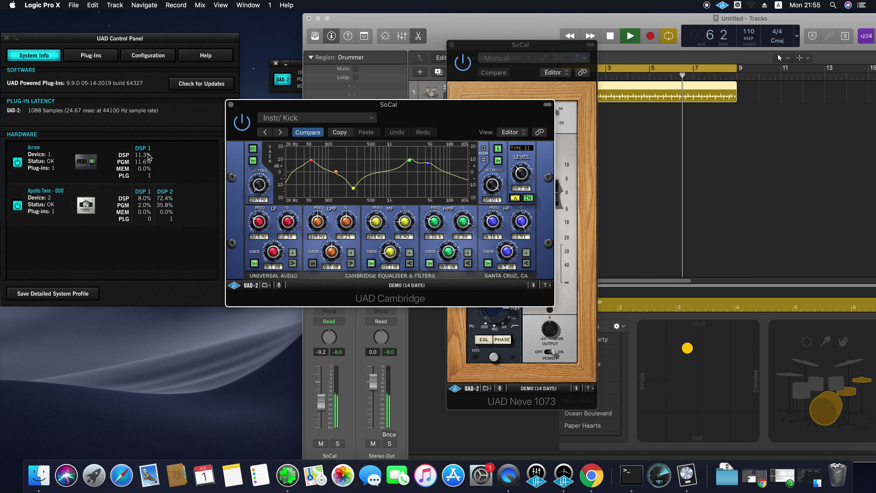
pyautogui.click(266, 133)
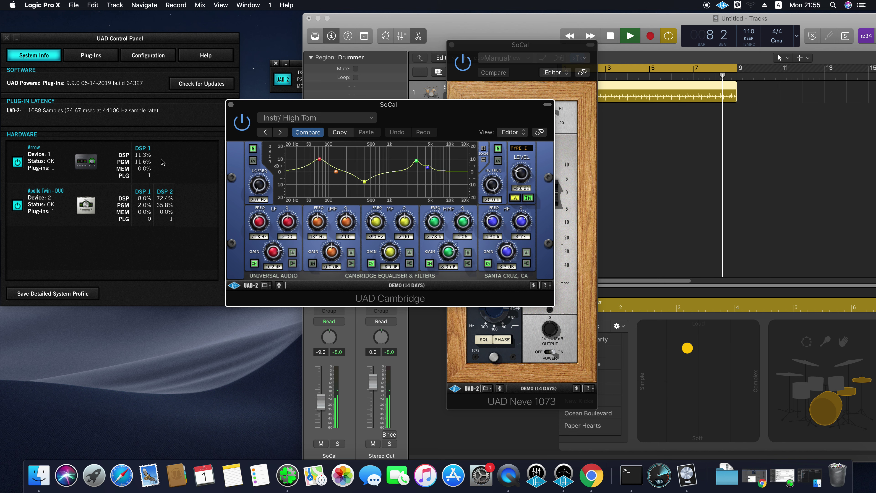
pyautogui.click(231, 105)
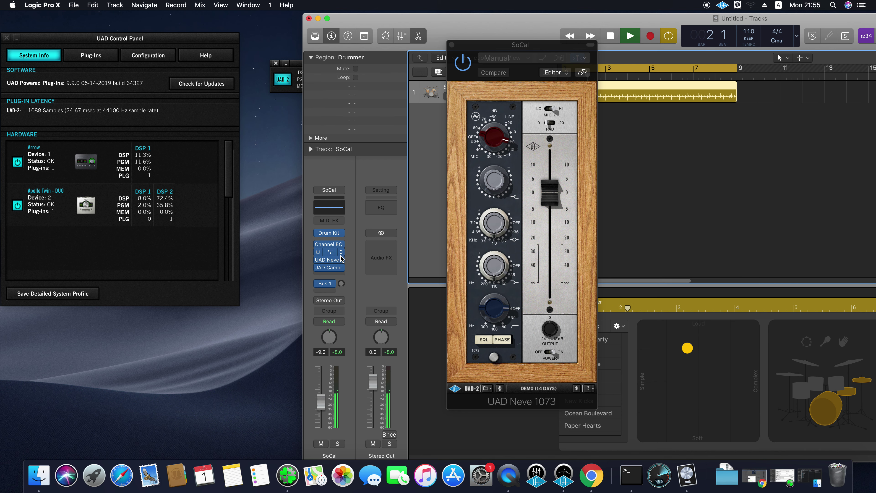
# Step: Insert the stereo UAD API Vision Channel Strip plug-in below the Cambridge on the SoCal track
pyautogui.click(340, 275)
pyautogui.moveTo(410, 435)
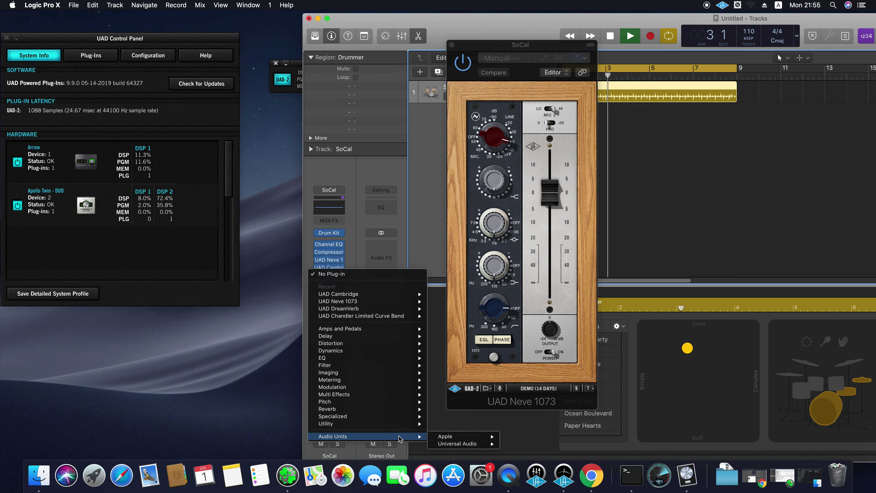
pyautogui.moveTo(459, 444)
pyautogui.moveTo(549, 388)
pyautogui.moveTo(546, 163)
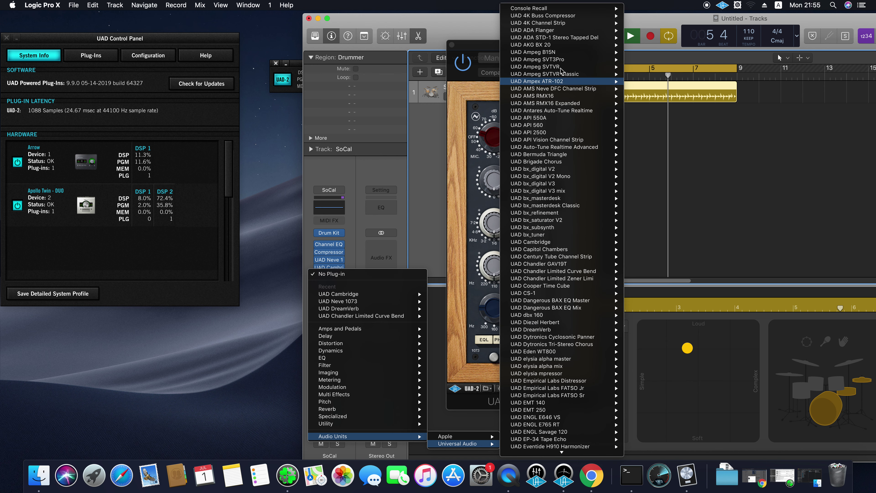
pyautogui.moveTo(559, 24)
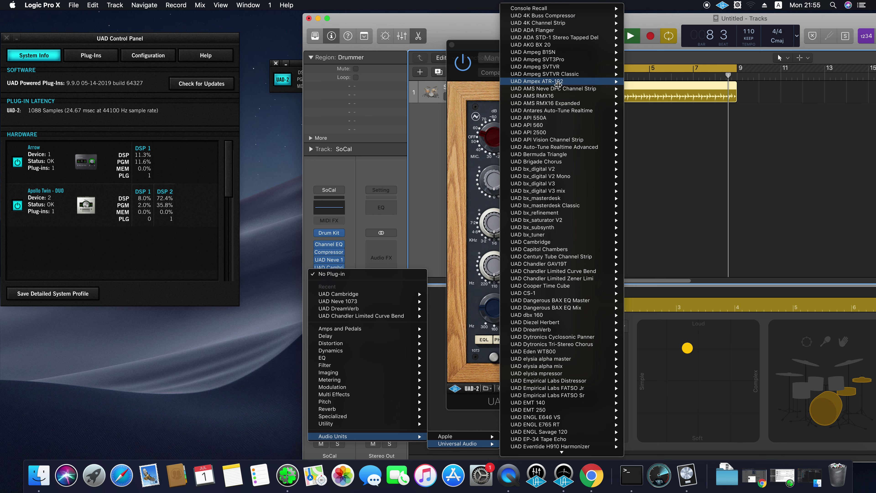
pyautogui.moveTo(561, 98)
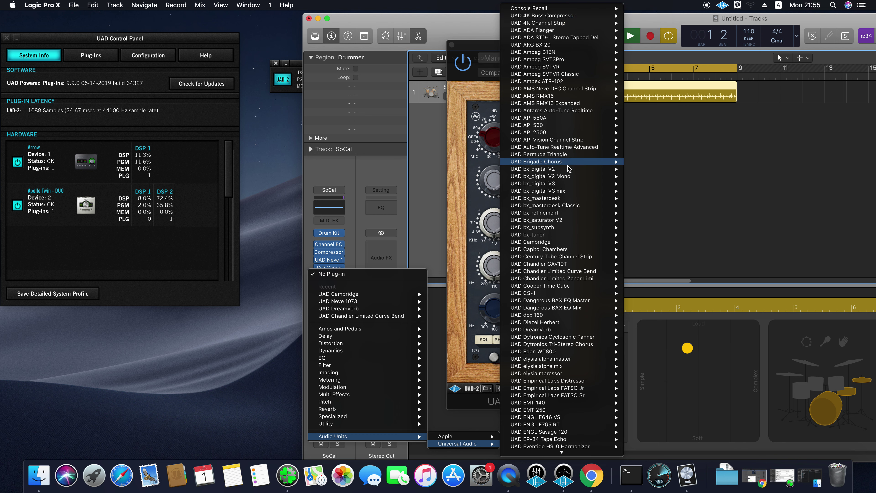
pyautogui.moveTo(573, 147)
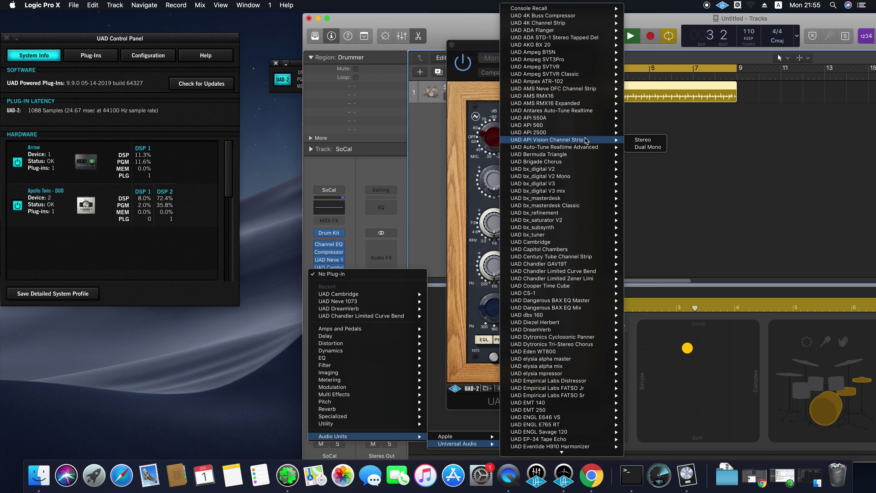
pyautogui.click(648, 140)
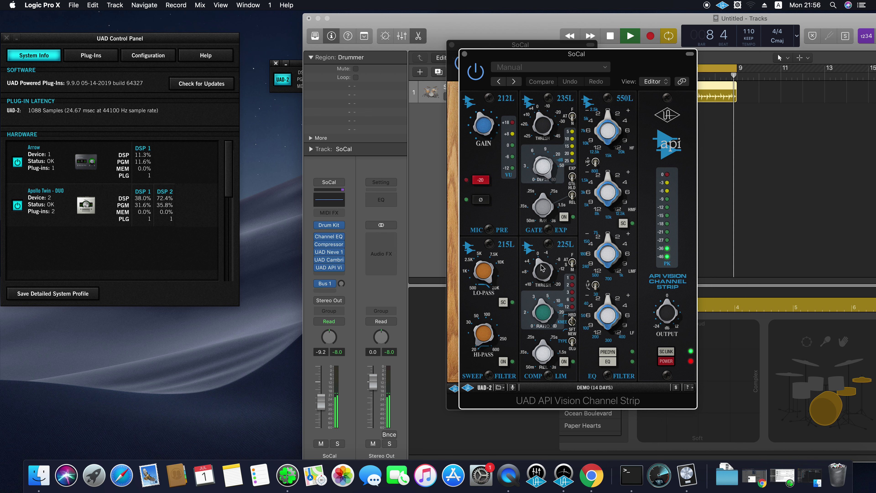
# Step: Adjust the 225L compressor threshold on the API Vision Channel Strip and load its JC-Crack Snare preset
pyautogui.moveTo(542, 268); pyautogui.dragTo(543, 255)
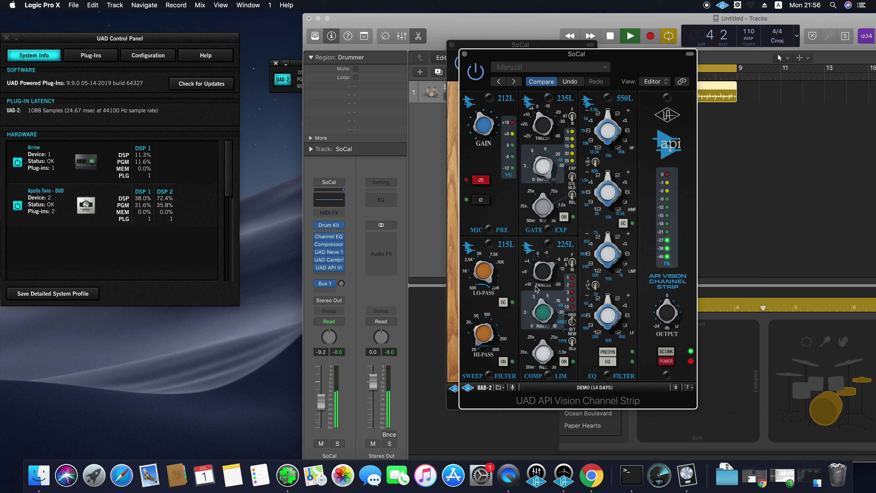
pyautogui.click(533, 68)
pyautogui.click(509, 126)
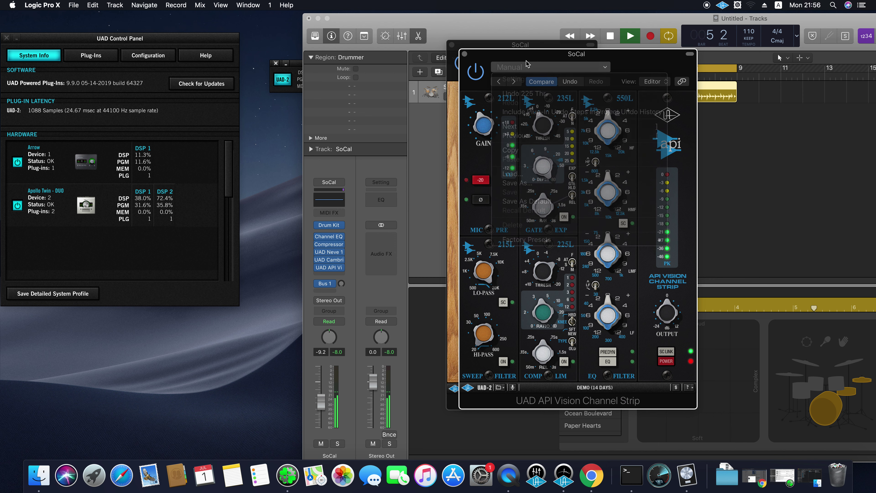
pyautogui.click(513, 82)
pyautogui.click(513, 82)
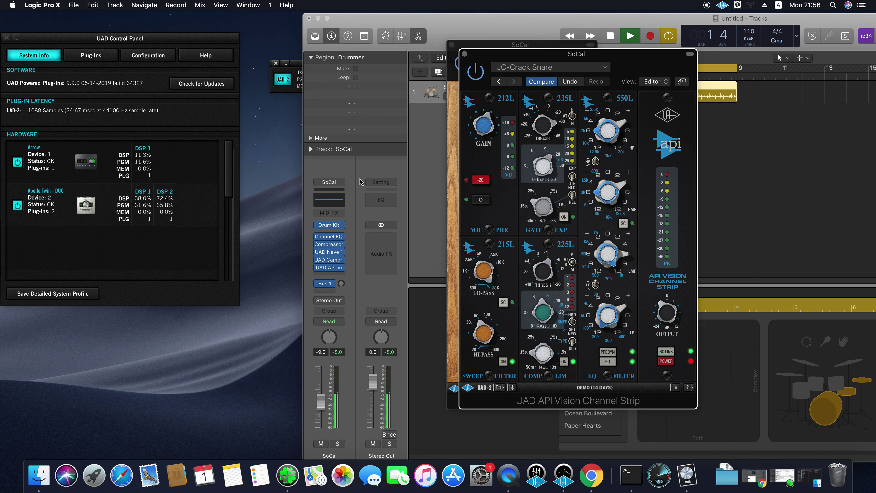
# Step: Insert the stereo UAD Moog Multimode Filter XL plug-in below the API Vision Channel Strip on the SoCal track
pyautogui.click(342, 273)
pyautogui.moveTo(395, 376)
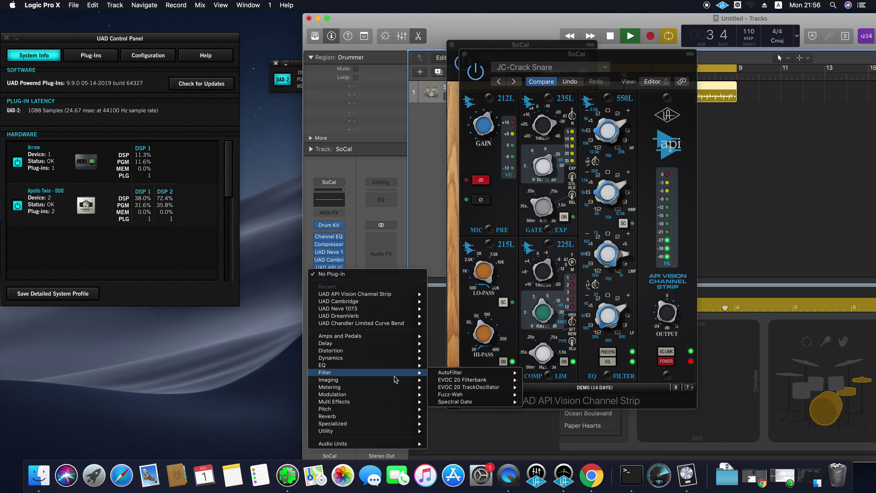
pyautogui.moveTo(394, 409)
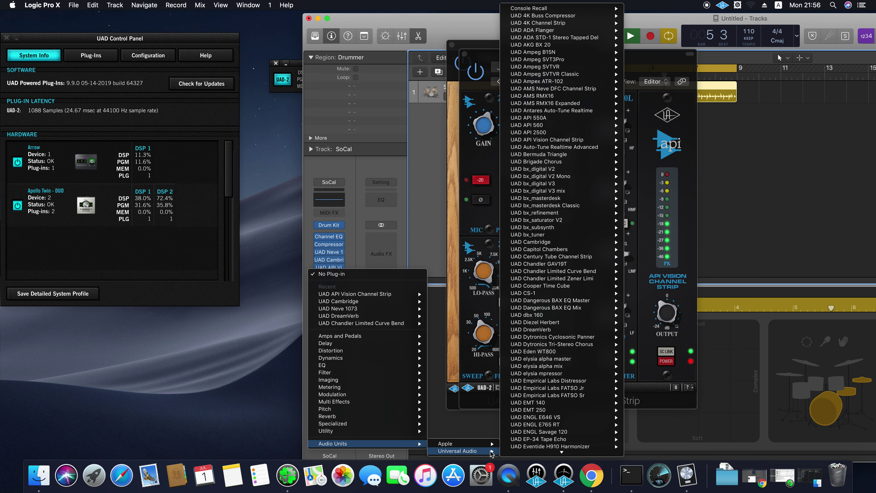
pyautogui.scroll(-3, 565, 362)
pyautogui.moveTo(572, 371)
pyautogui.scroll(-3, 572, 371)
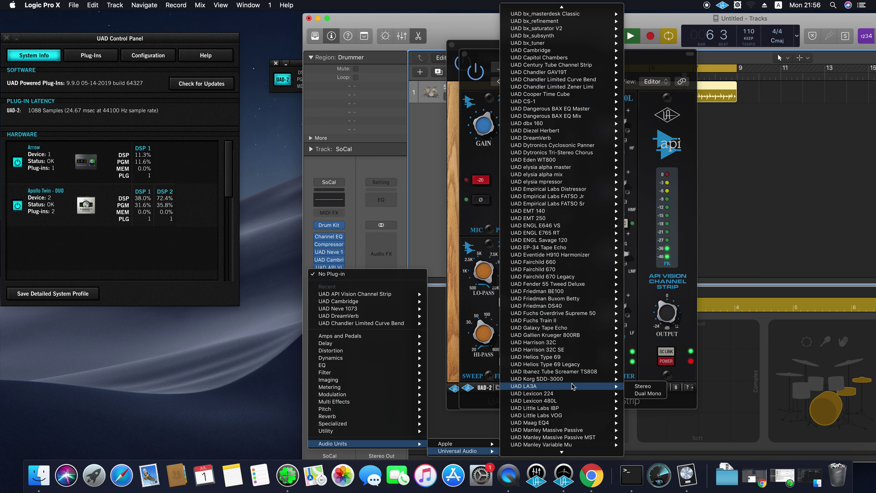
pyautogui.scroll(-5, 573, 391)
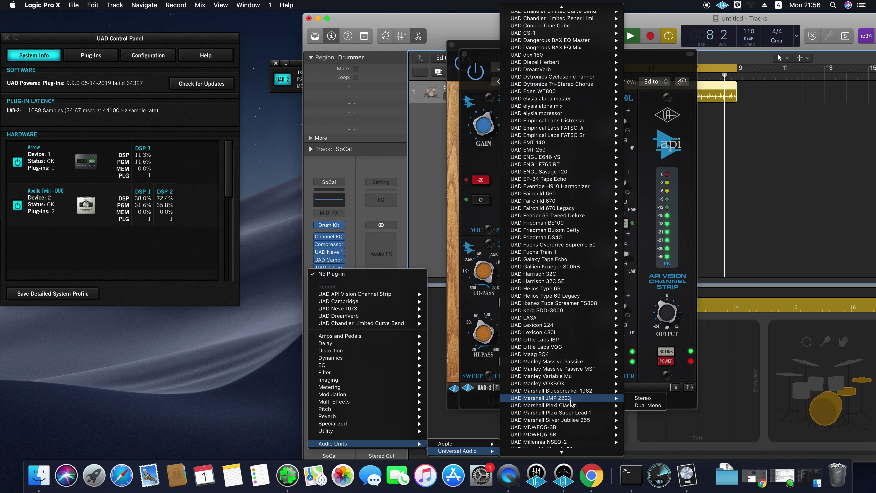
pyautogui.scroll(-5, 572, 407)
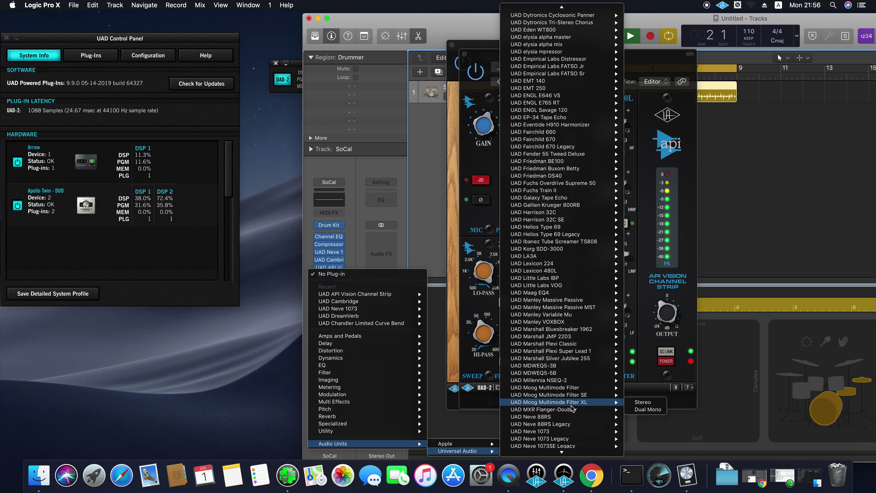
pyautogui.click(637, 402)
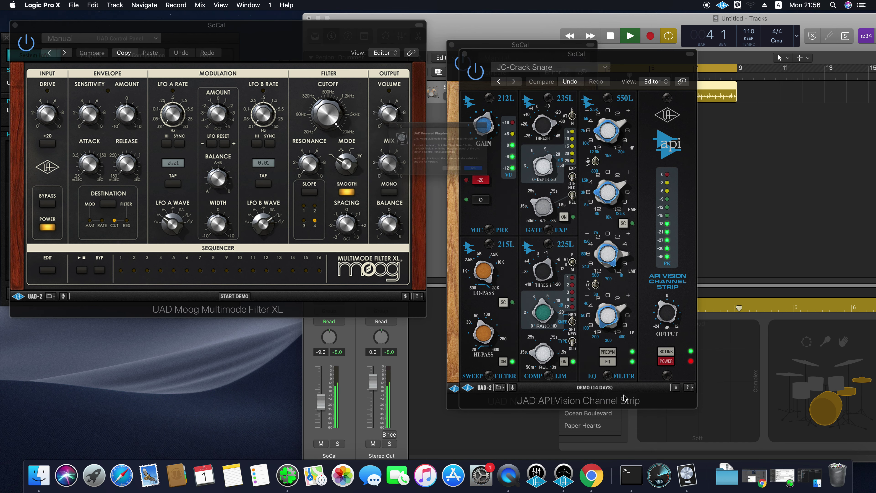
# Step: Start the demo period for the Moog Multimode Filter XL and dismiss the system overload alert
pyautogui.click(464, 186)
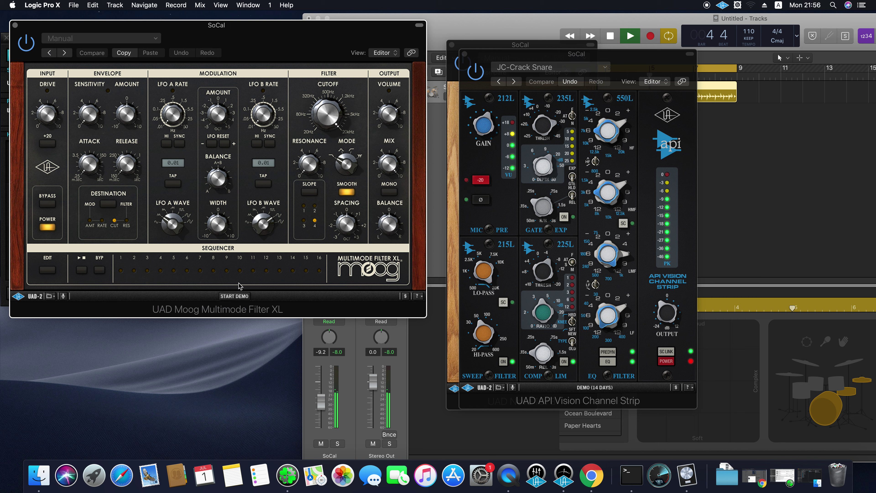
pyautogui.click(246, 295)
pyautogui.click(513, 162)
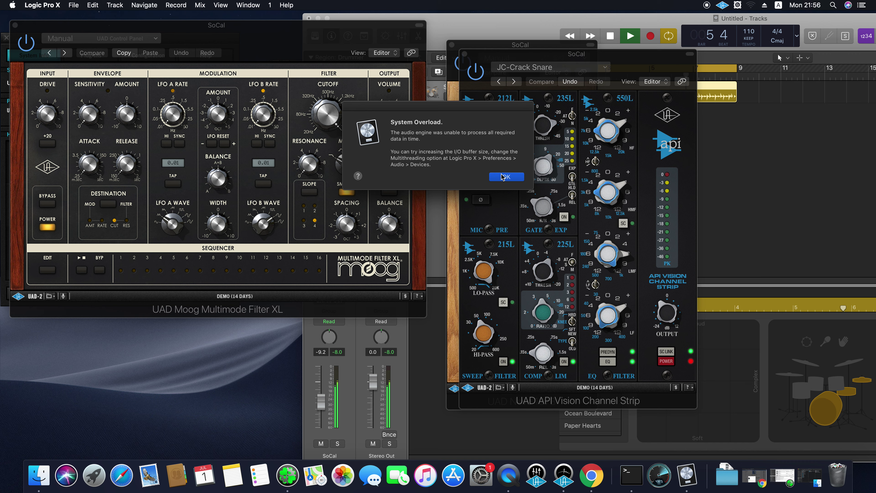
pyautogui.click(505, 177)
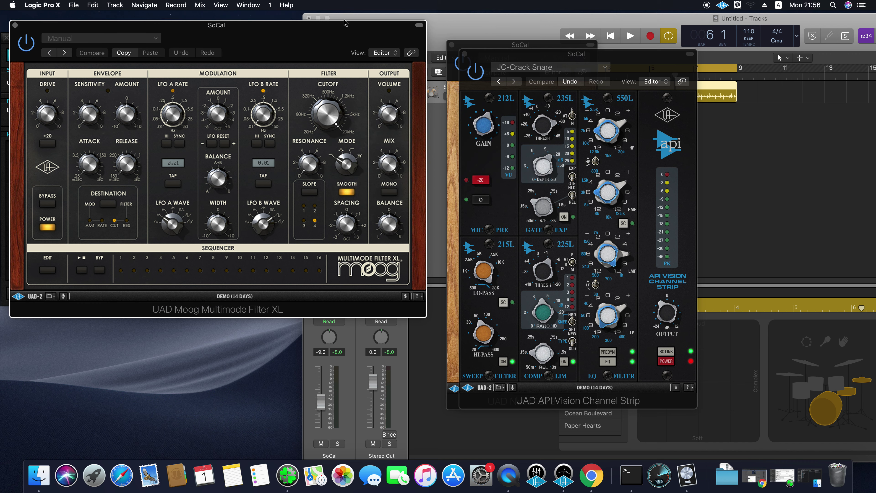
# Step: Close the API Vision Channel Strip and Neve 1073 windows and move the Moog filter window clear of the SoCal channel strip
pyautogui.moveTo(337, 27); pyautogui.dragTo(529, 111)
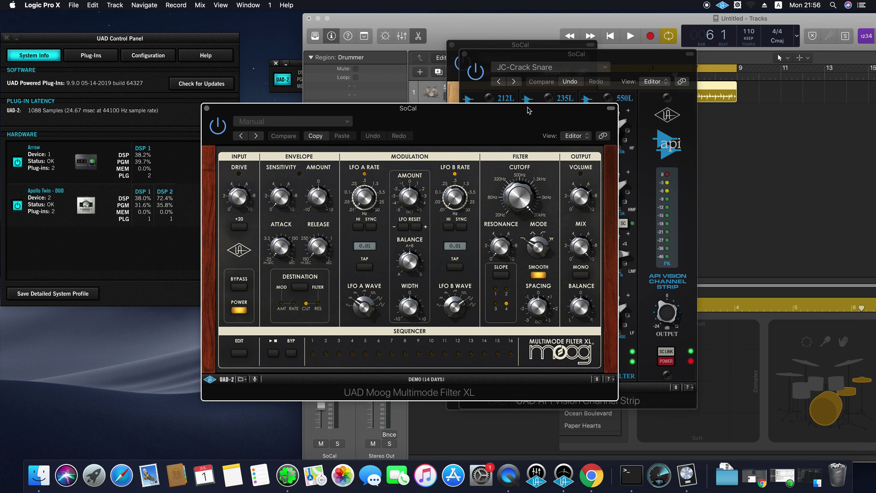
pyautogui.click(463, 56)
pyautogui.click(463, 55)
pyautogui.click(454, 51)
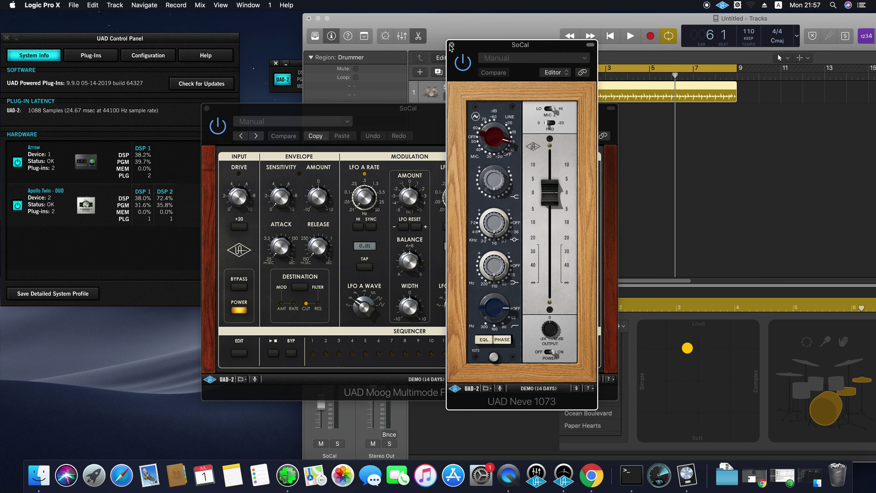
pyautogui.click(454, 51)
pyautogui.moveTo(453, 108); pyautogui.dragTo(629, 222)
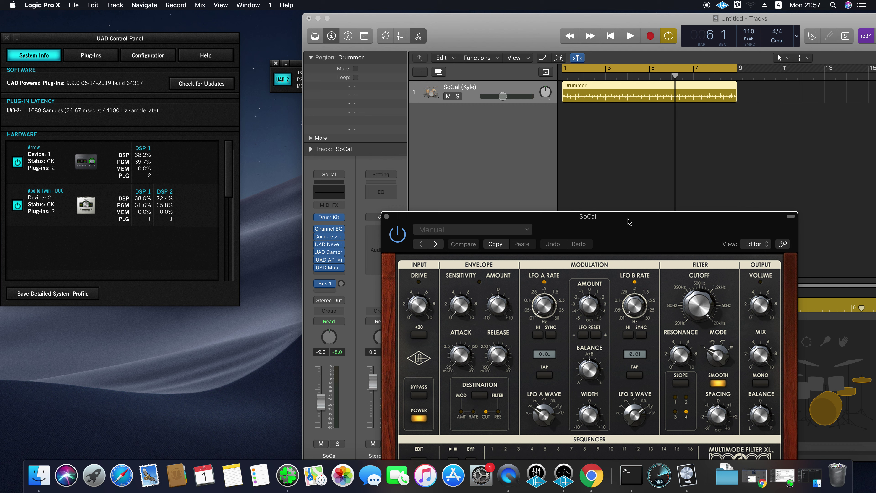
# Step: Play the drummer track with the inserts below Channel EQ bypassed and close the Moog filter window
pyautogui.press('space')
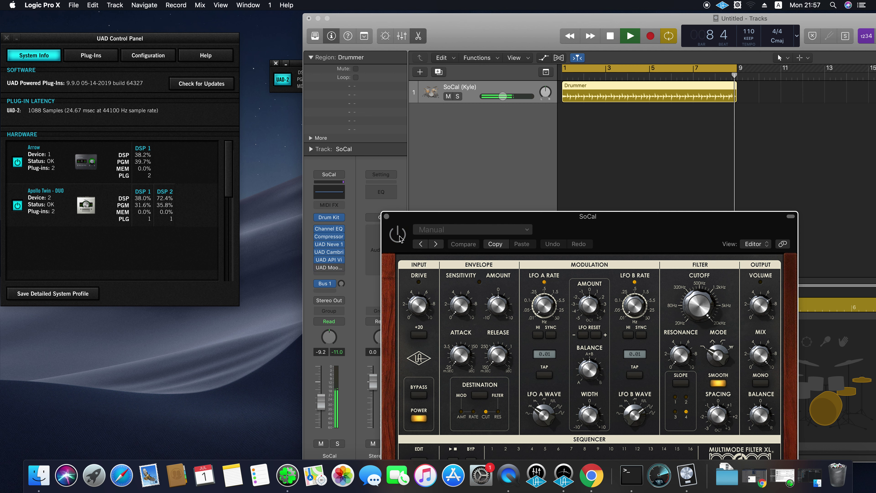
pyautogui.click(387, 216)
pyautogui.moveTo(316, 263)
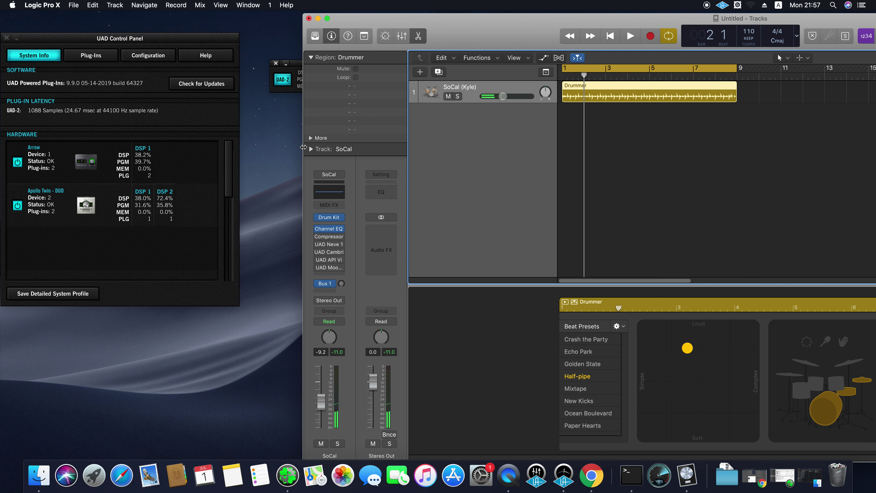
# Step: Move the UAD Control Panel beside the Logic tracks, check the plug-in authorization list, and return to the system information
pyautogui.moveTo(182, 41); pyautogui.dragTo(281, 52)
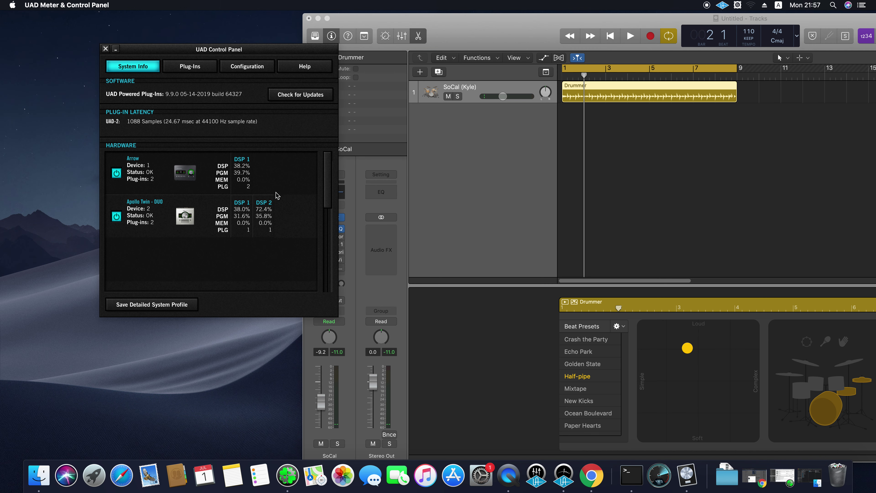
pyautogui.click(170, 69)
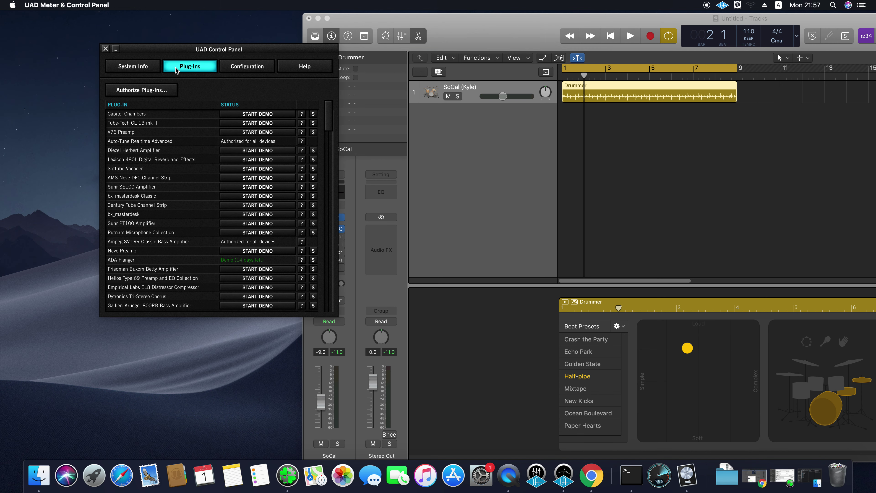
pyautogui.click(151, 67)
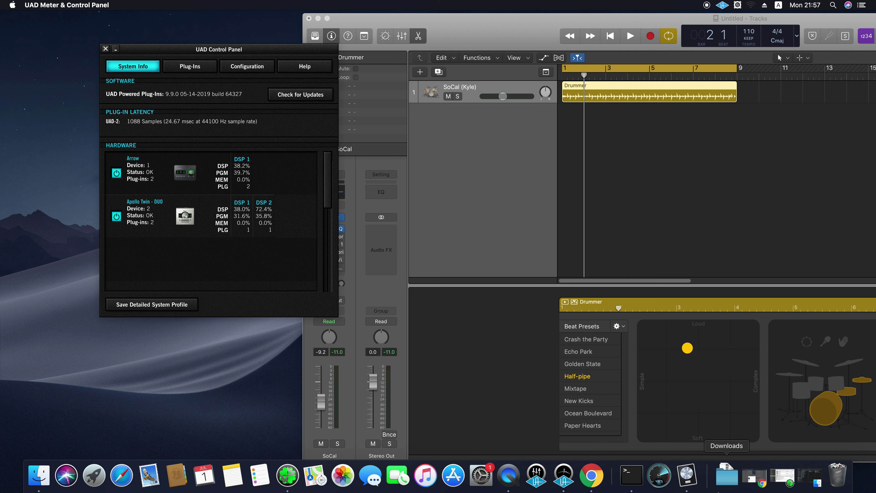
# Step: Quit Logic Pro X without saving the Untitled project and move the UAD Control Panel toward the middle of the desktop
pyautogui.rightClick(690, 476)
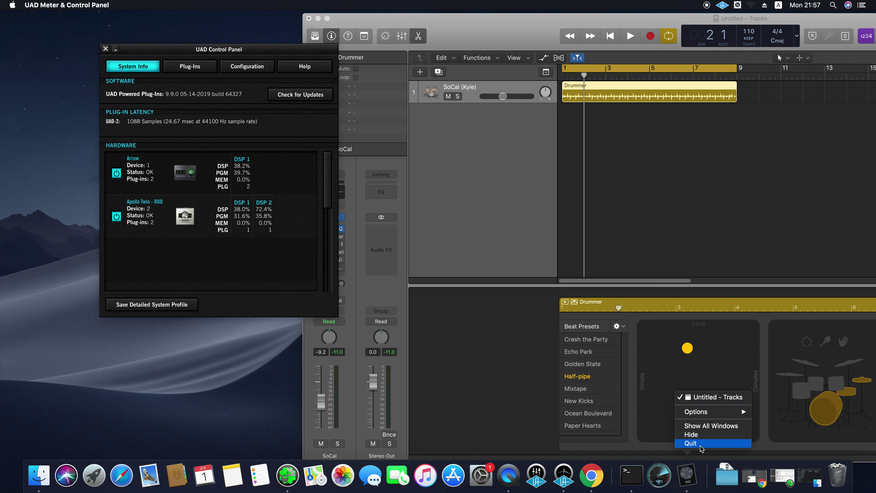
pyautogui.click(691, 443)
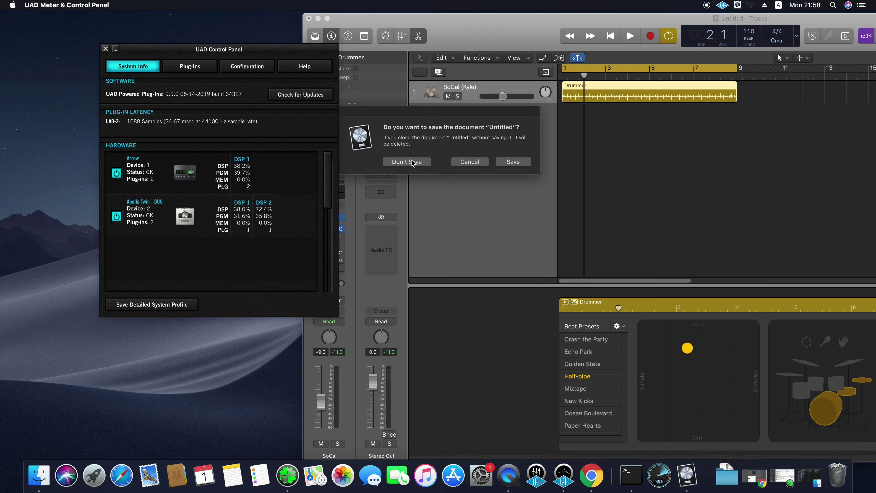
pyautogui.click(407, 161)
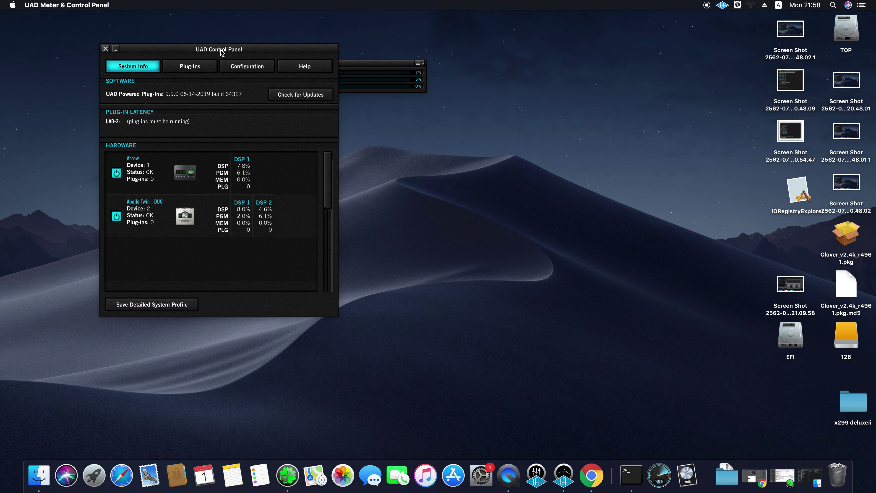
pyautogui.moveTo(221, 51); pyautogui.dragTo(368, 54)
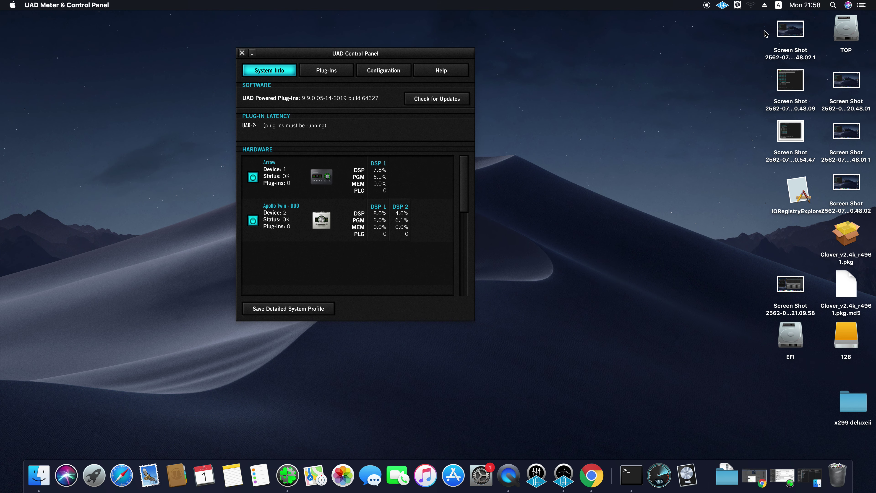